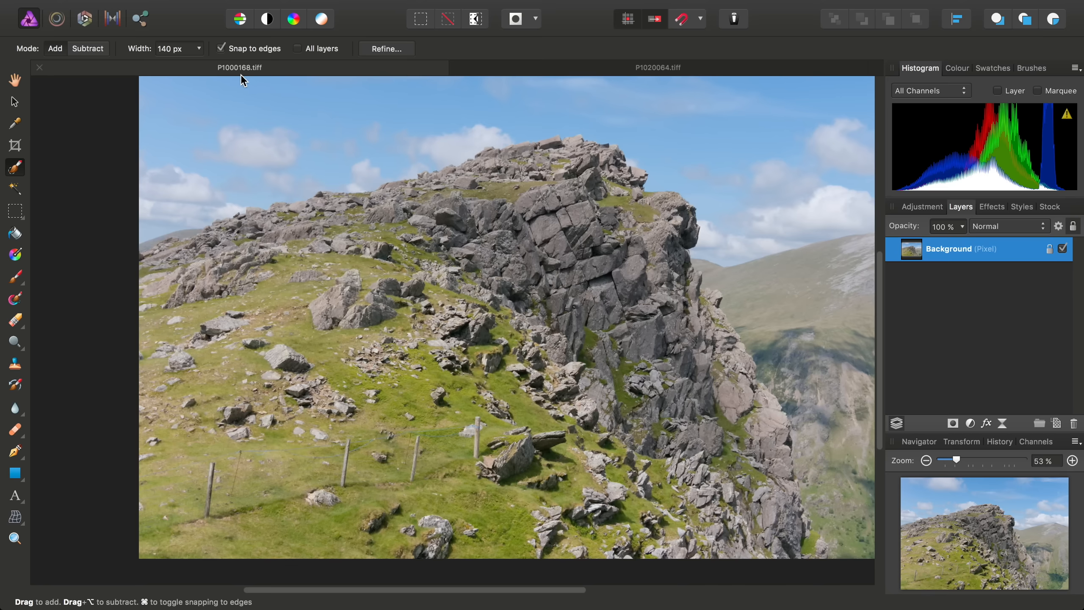
- Select the grassy foreground hill and rocky cliff with a 140 px selection brush, including the cliff's upper overhang
mouse_move(149, 300)
mouse_down()
mouse_move(263, 266)
mouse_move(267, 278)
mouse_move(163, 394)
mouse_move(319, 410)
mouse_move(265, 488)
mouse_move(181, 518)
mouse_move(510, 517)
mouse_move(584, 495)
mouse_move(549, 470)
mouse_move(594, 494)
mouse_move(618, 459)
mouse_move(541, 440)
mouse_move(367, 468)
mouse_move(529, 302)
mouse_move(508, 271)
mouse_move(531, 262)
mouse_move(357, 296)
mouse_move(420, 295)
mouse_move(373, 237)
mouse_move(153, 262)
mouse_move(172, 272)
mouse_move(331, 247)
mouse_move(517, 182)
mouse_move(565, 178)
mouse_move(636, 238)
mouse_move(653, 232)
mouse_move(622, 284)
mouse_move(665, 411)
mouse_move(633, 379)
mouse_move(692, 372)
mouse_move(710, 512)
mouse_move(703, 549)
mouse_move(641, 543)
mouse_move(398, 472)
mouse_move(489, 486)
mouse_move(533, 457)
mouse_move(512, 335)
mouse_move(443, 232)
mouse_up()
drag(361, 217, 405, 299)
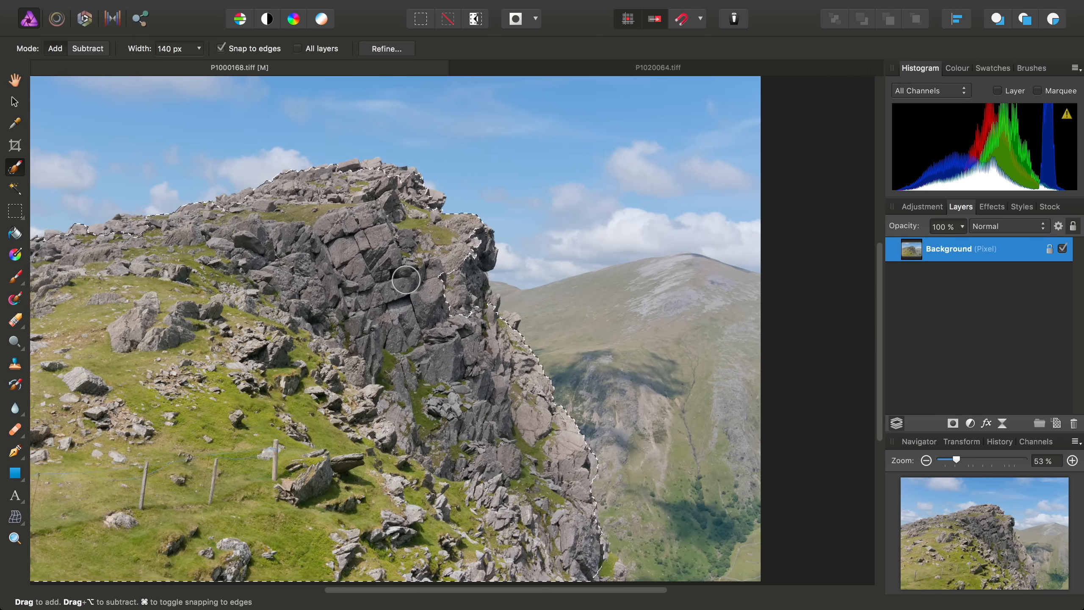
scroll(420, 286, up, 5)
mouse_move(484, 286)
mouse_down()
mouse_move(499, 335)
mouse_move(572, 358)
mouse_up()
scroll(438, 380, up, 5)
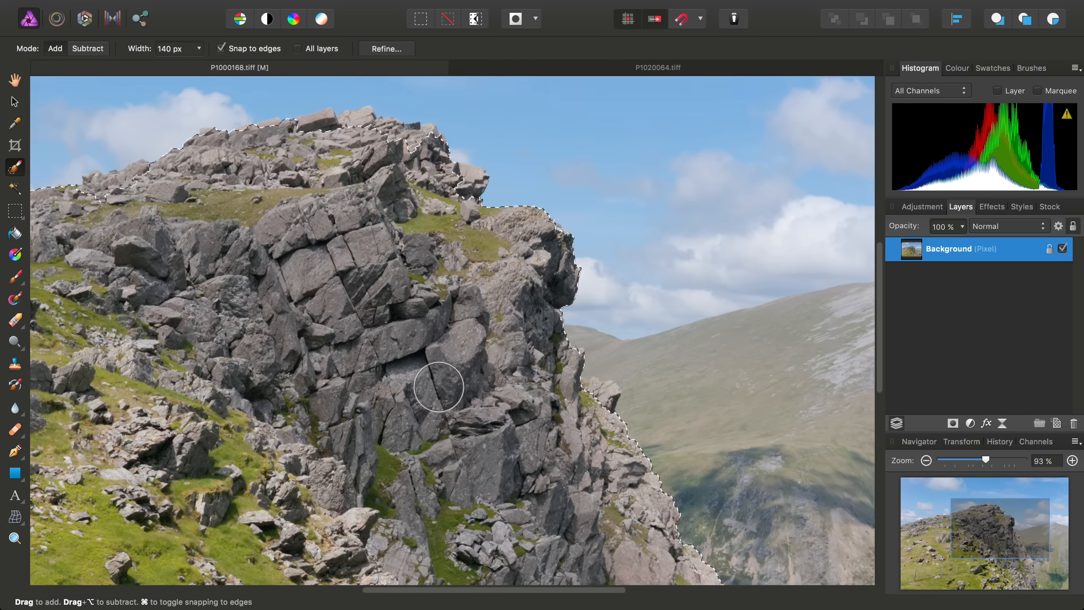
- Reduce the selection brush width to 44 px and add the missed small outcrop midway down the cliff's outer edge
scroll(445, 243, down, 5)
scroll(445, 244, right, 5)
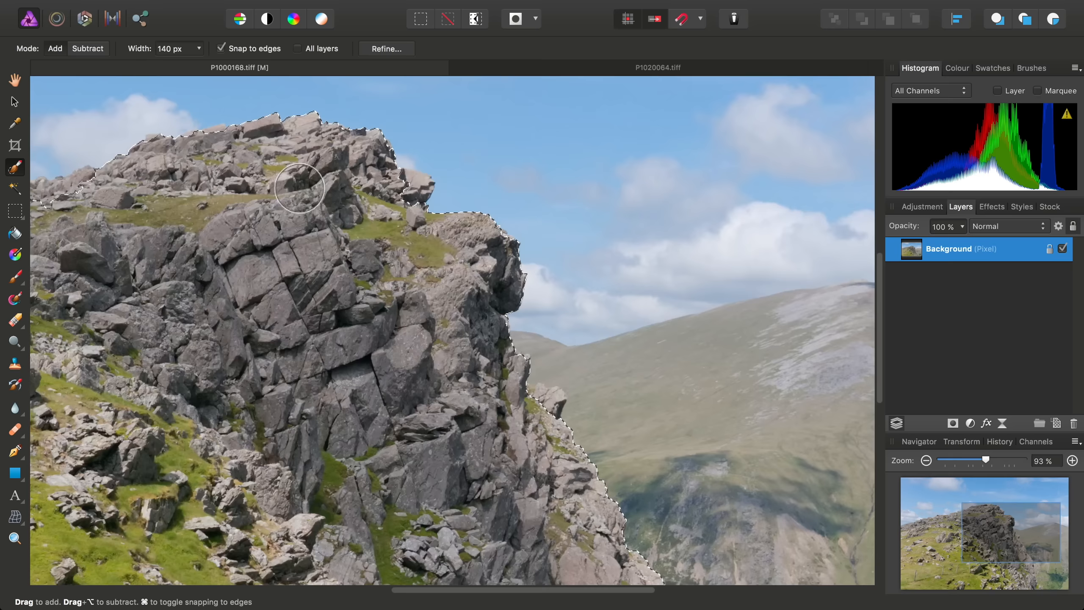
key(bracketleft)
key(bracketleft)
key(bracketleft)
key(bracketleft)
key(bracketleft)
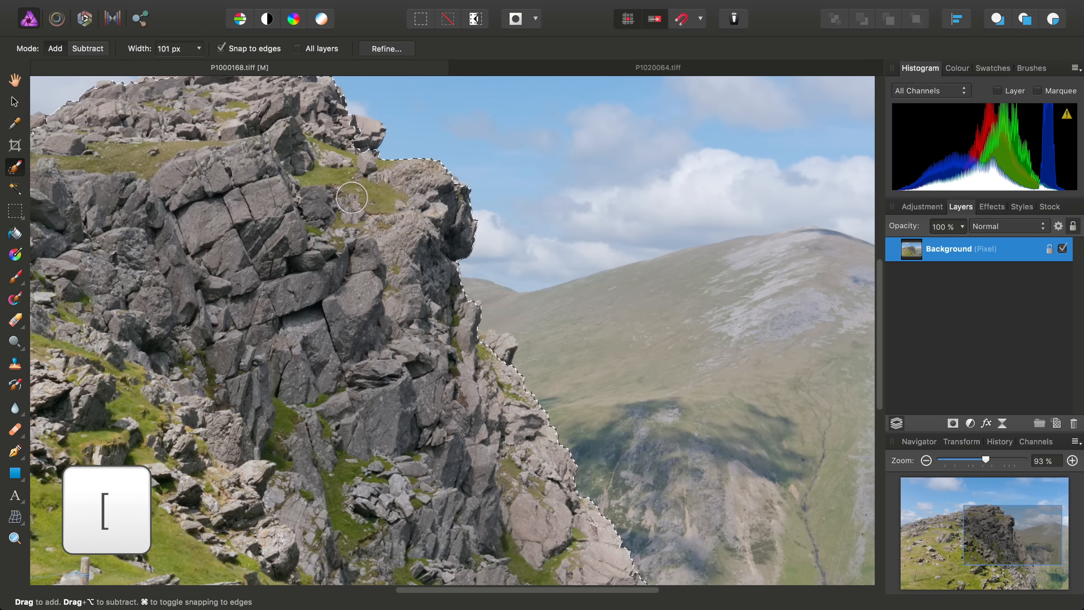
scroll(354, 182, up, 5)
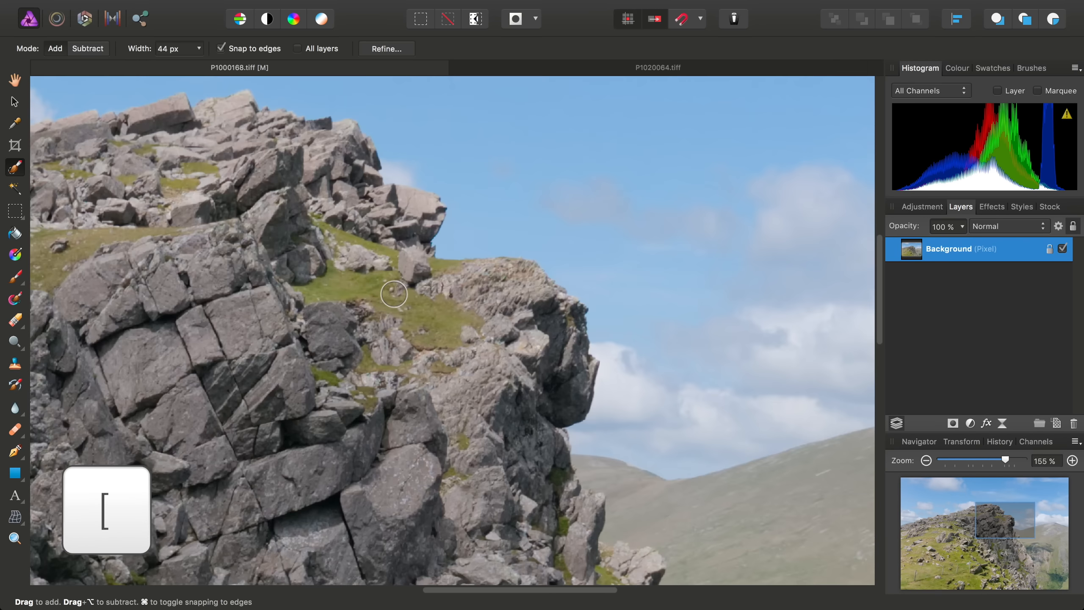
scroll(420, 213, down, 10)
scroll(420, 213, right, 5)
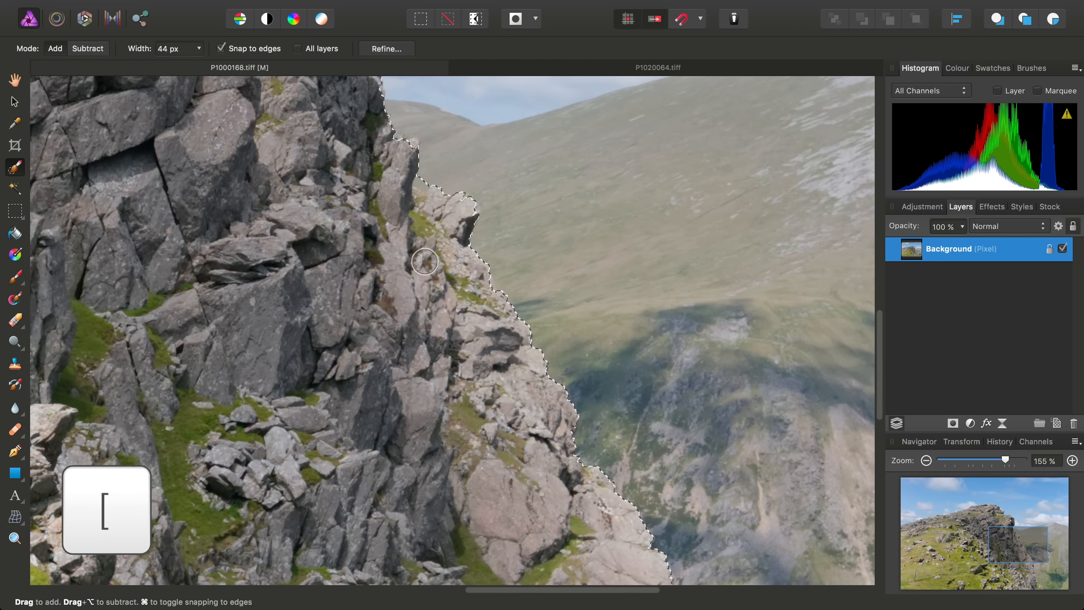
- Subtract the bulge of distant hillside from the selection along the lower cliff edge
scroll(455, 209, down, 5)
scroll(455, 209, right, 2)
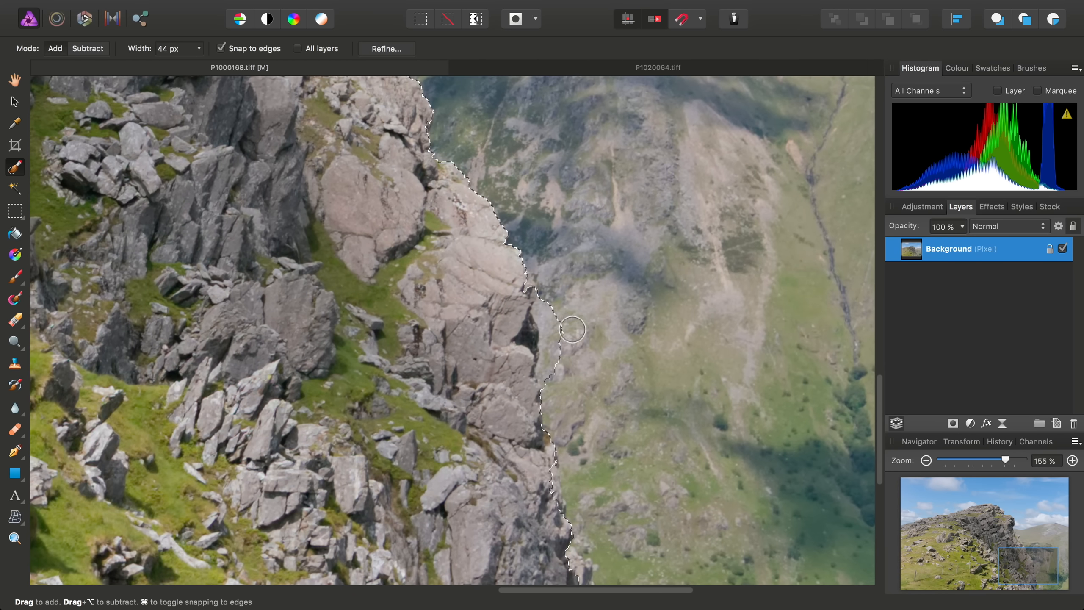
scroll(529, 265, down, 3)
scroll(528, 266, right, 3)
scroll(528, 266, down, 3)
scroll(528, 266, right, 2)
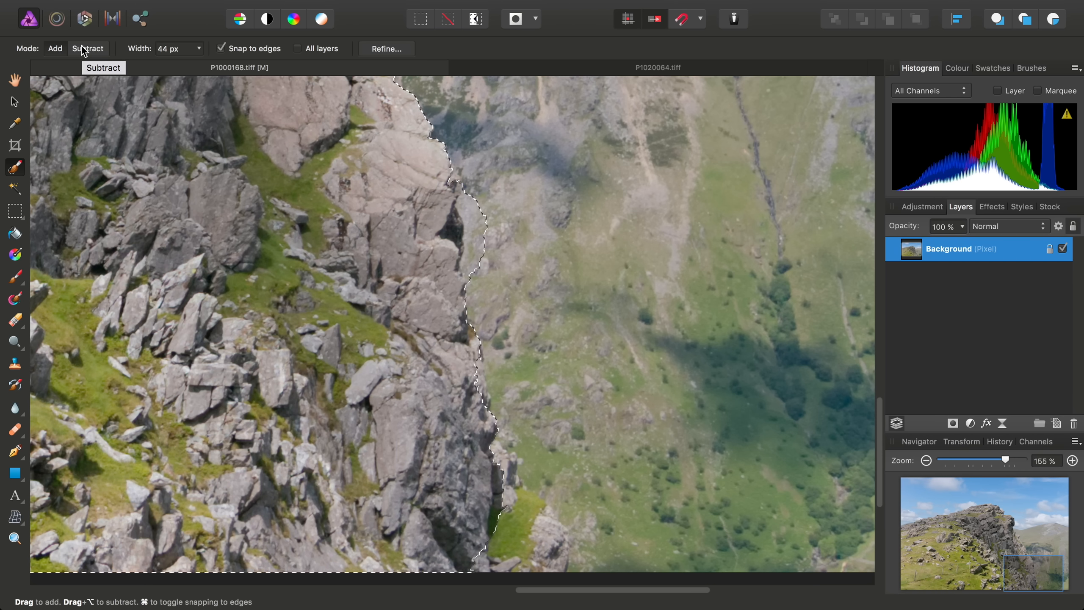
key(alt)
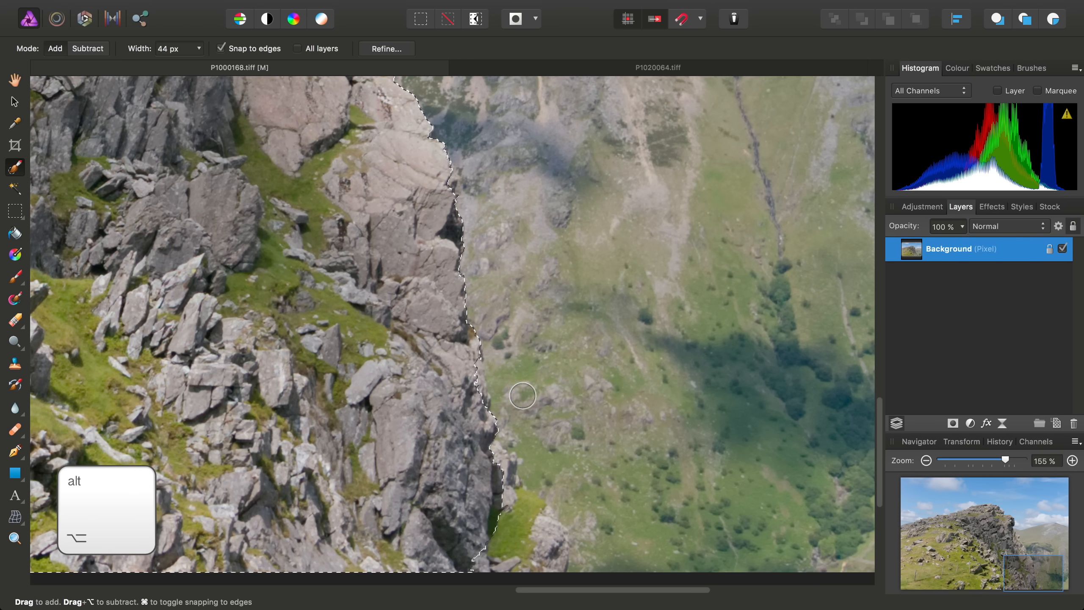
- Reduce the selection brush width to 32 px and add the missed rock tops along the summit ridge
scroll(441, 239, up, 10)
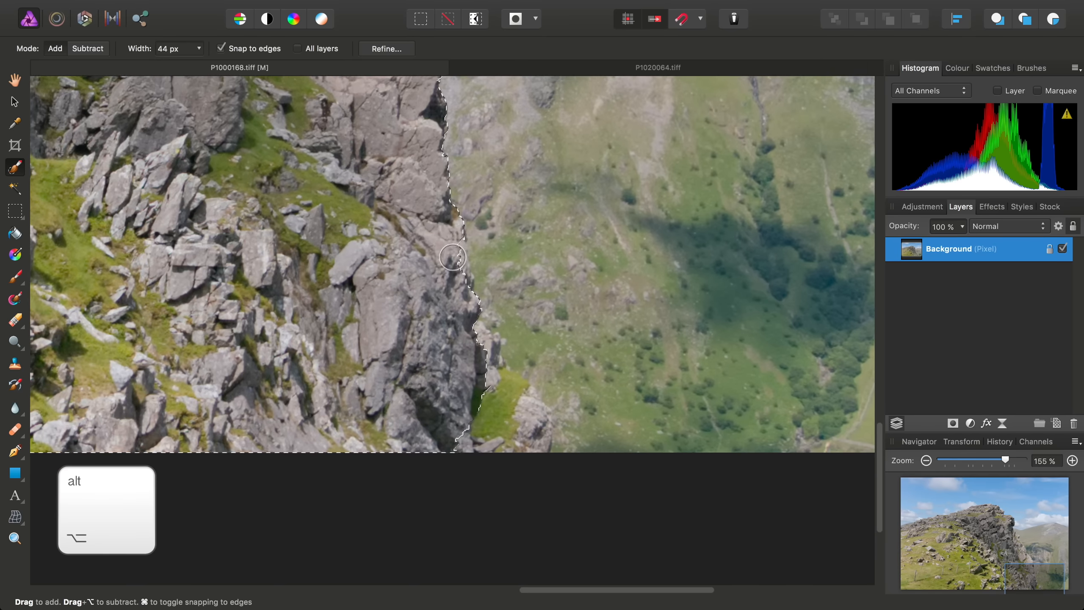
scroll(430, 195, up, 10)
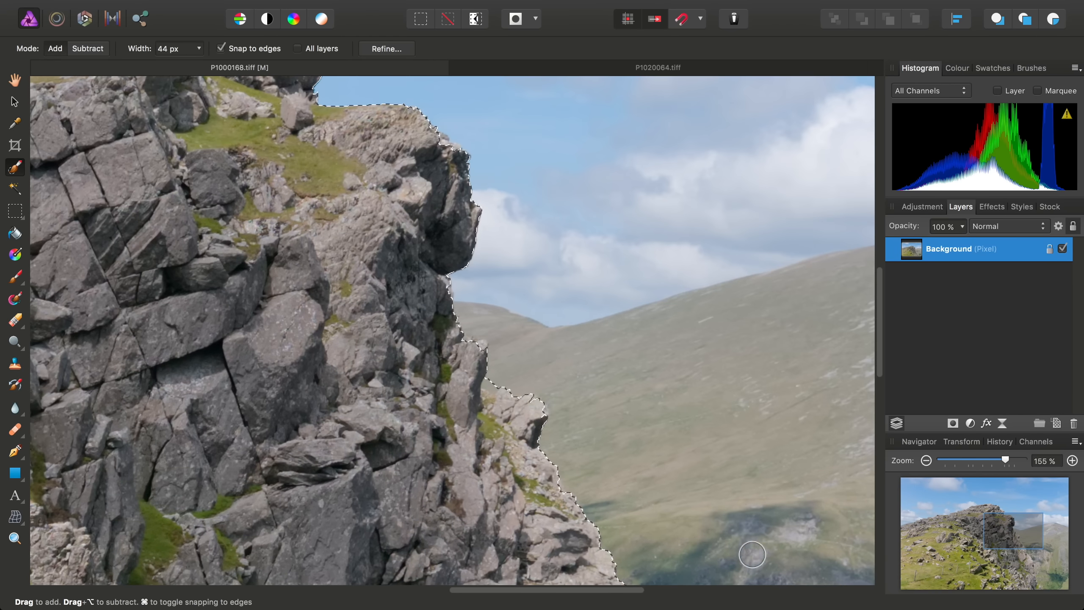
scroll(515, 278, up, 10)
scroll(435, 413, left, 15)
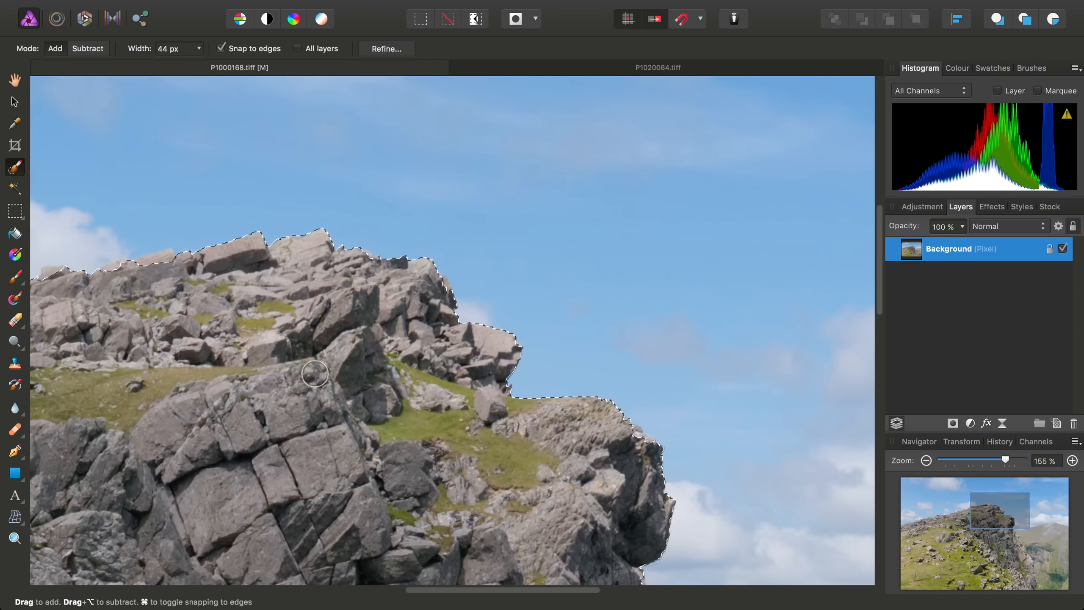
scroll(435, 434, up, 5)
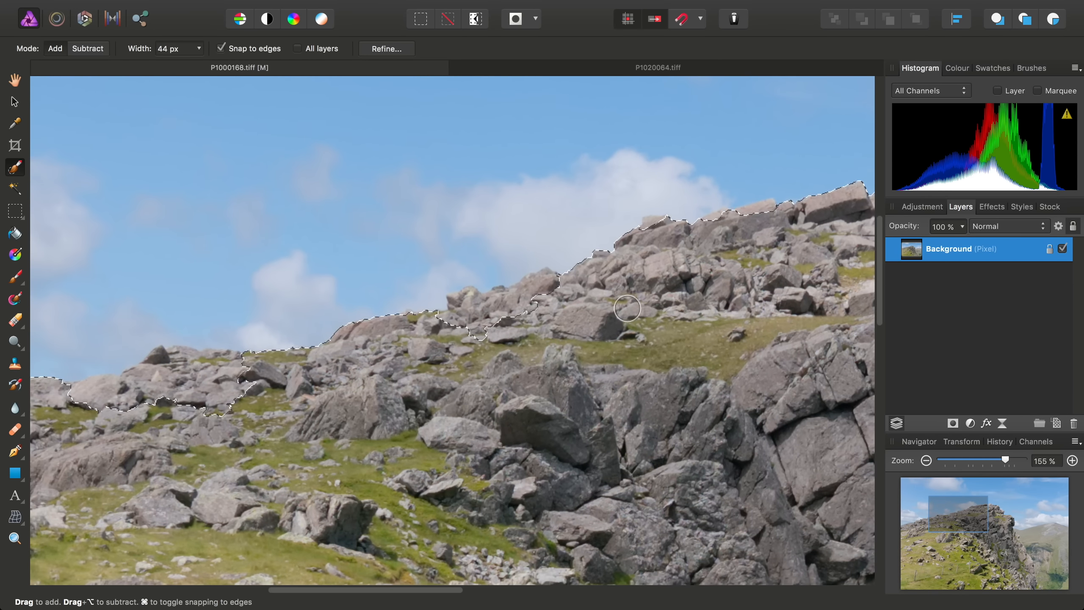
scroll(567, 301, up, 4)
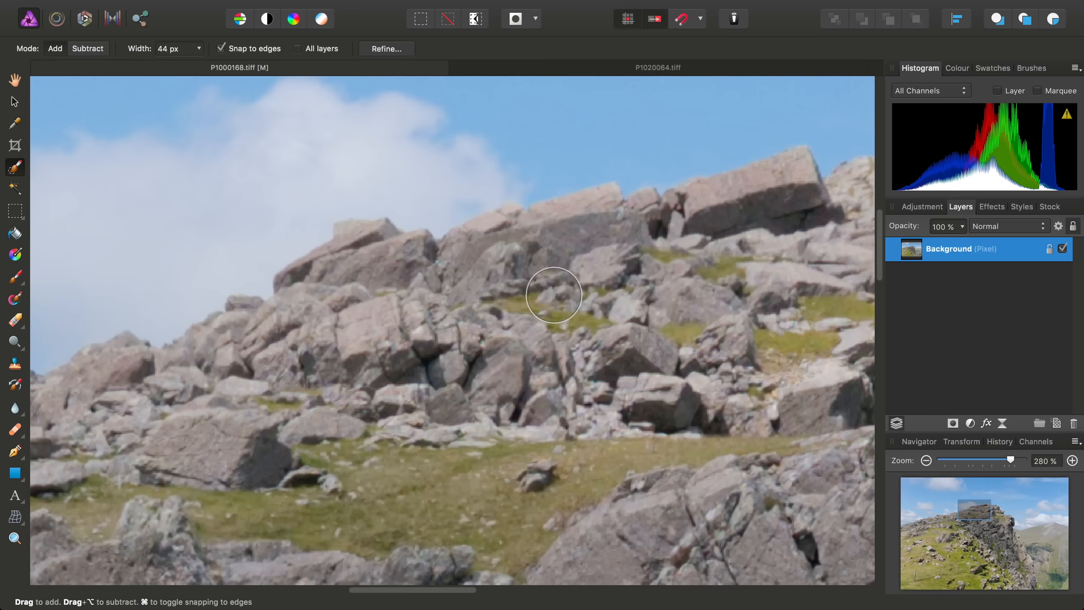
scroll(546, 293, up, 2)
key(bracketleft)
key(bracketleft)
key(bracketleft)
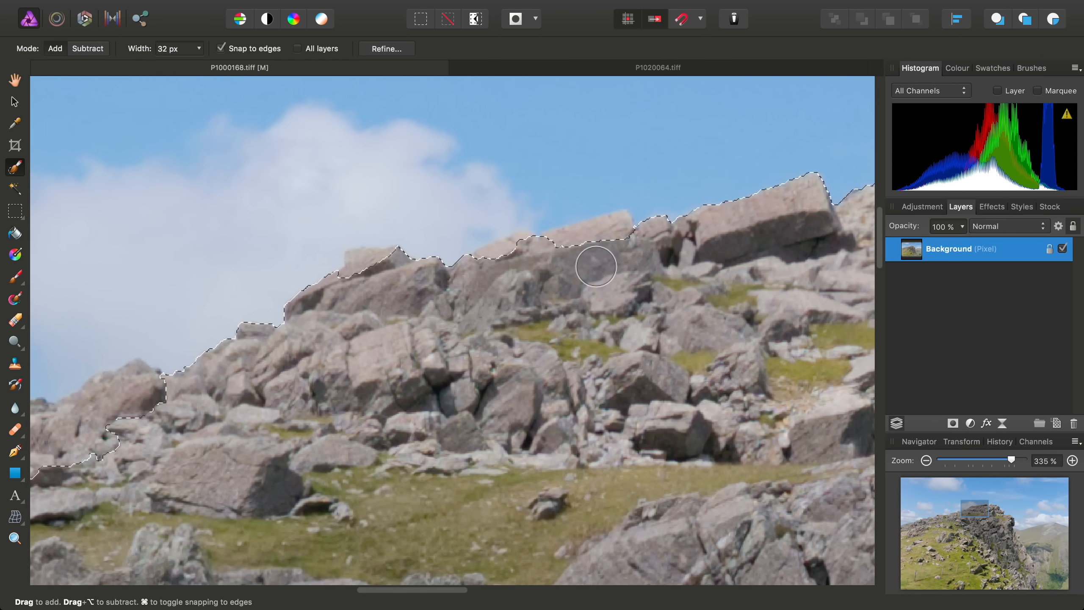
drag(597, 240, 499, 241)
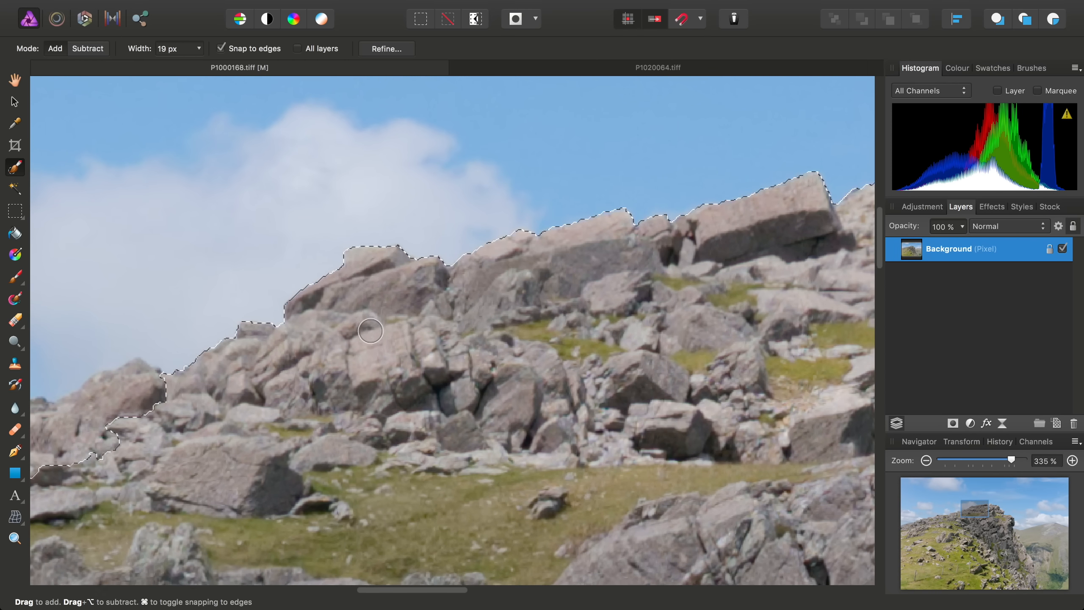
- Add the unselected notch of boulders just left of the summit to the selection with a 19 px brush
scroll(444, 318, left, 10)
scroll(453, 324, left, 10)
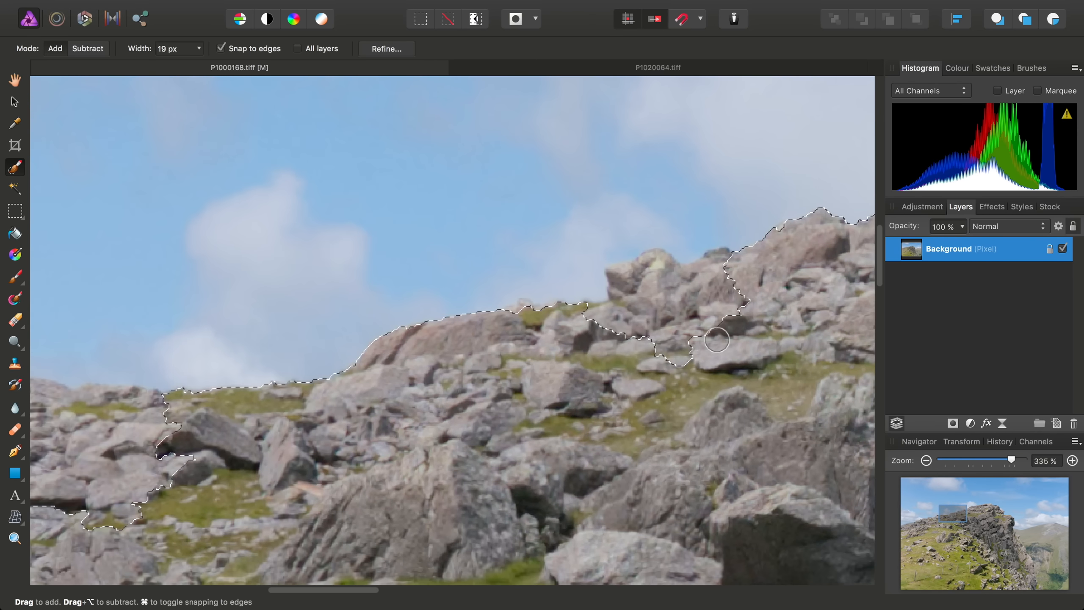
mouse_move(725, 320)
mouse_down()
mouse_move(573, 331)
mouse_move(625, 285)
mouse_up()
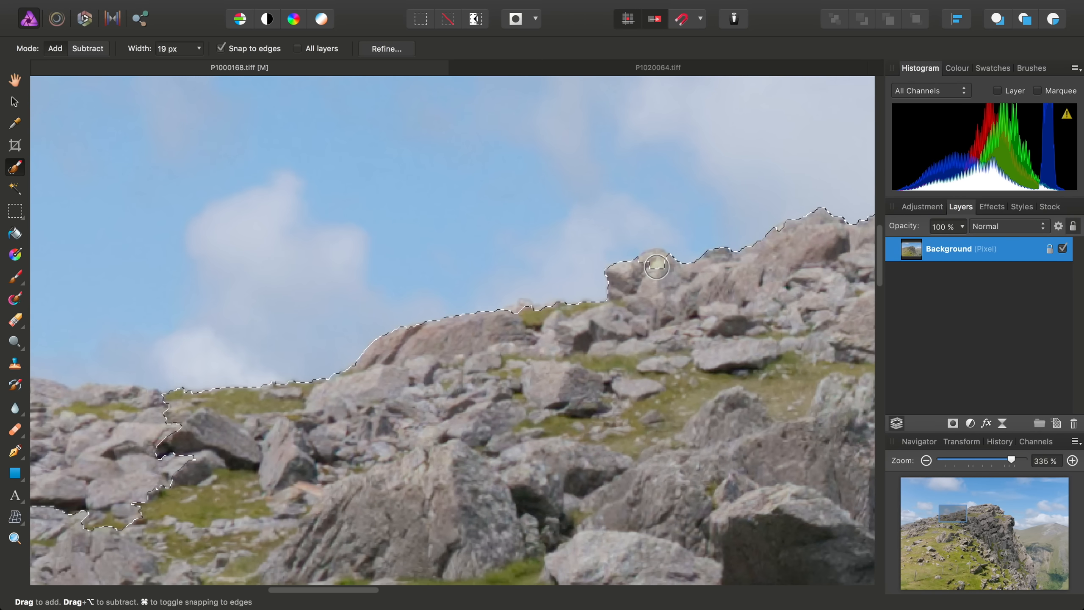
- Add the missed stretch of ridge rocks around the dark pointed boulder to the selection
scroll(623, 333, left, 10)
scroll(623, 333, down, 3)
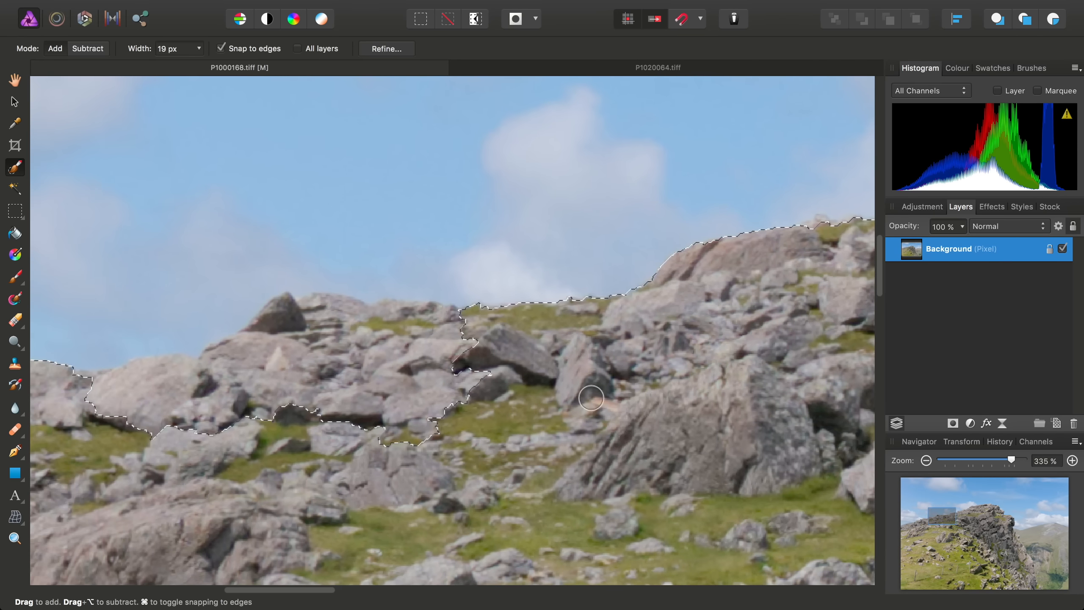
scroll(591, 398, left, 10)
scroll(591, 398, down, 1)
mouse_move(757, 351)
mouse_down()
mouse_move(652, 292)
mouse_move(559, 332)
mouse_move(521, 366)
mouse_move(434, 370)
mouse_move(445, 374)
mouse_move(436, 379)
mouse_move(602, 292)
mouse_up()
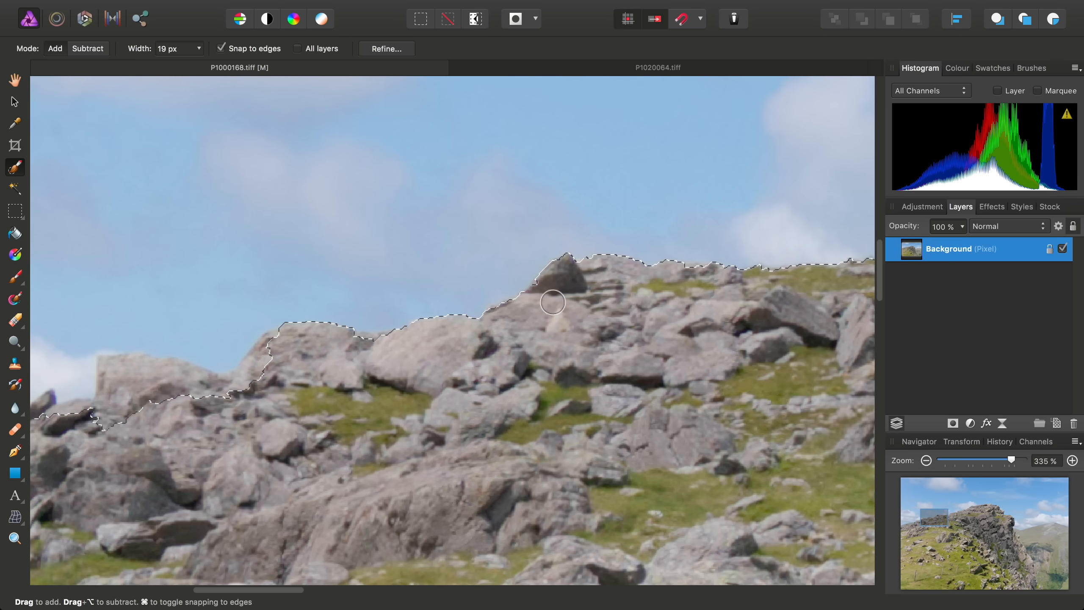
- Extend the selection over the rest of the rounded boulder further down the left ridge
scroll(552, 302, left, 6)
scroll(552, 302, down, 2)
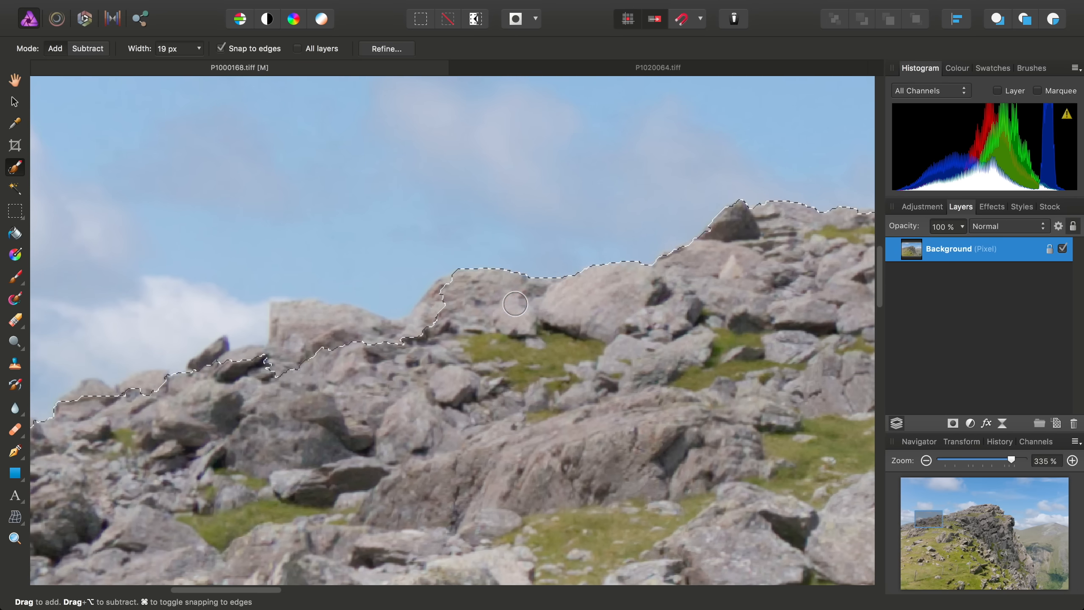
scroll(515, 304, left, 4)
scroll(515, 304, down, 1)
scroll(544, 321, left, 6)
scroll(544, 320, down, 1)
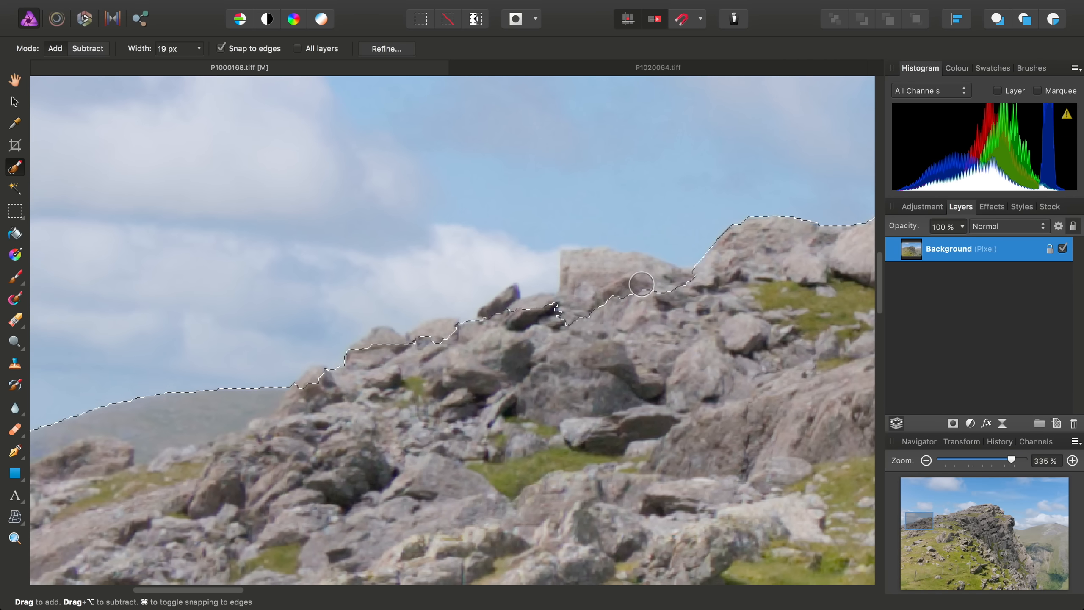
- Add the remaining small rock tops at the left end of the ridge, beside the distant hill, to the selection
scroll(584, 361, left, 4)
scroll(583, 361, down, 2)
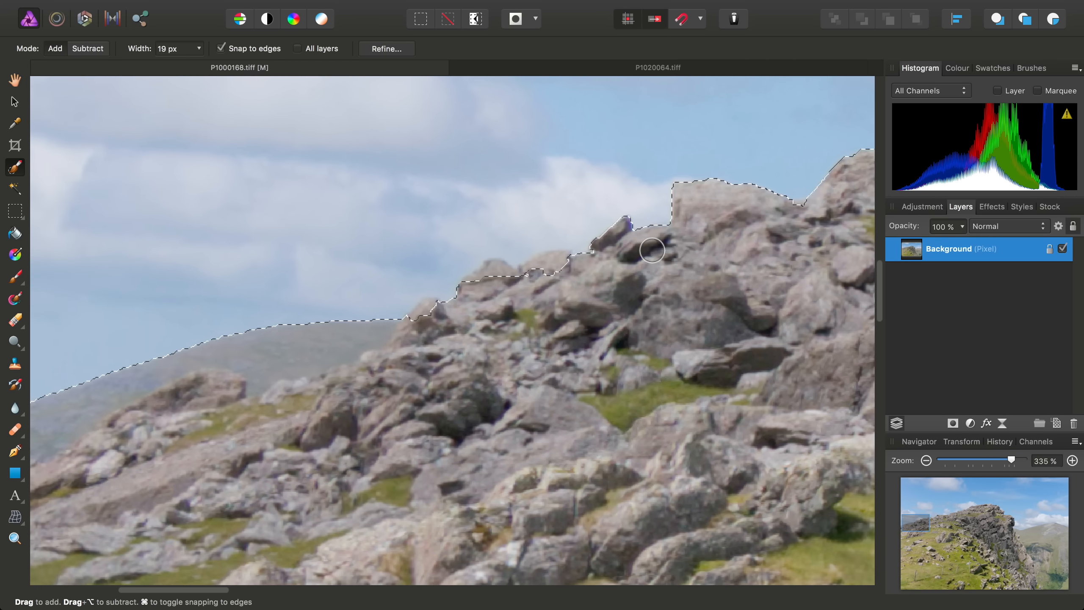
scroll(615, 273, left, 3)
scroll(615, 273, down, 1)
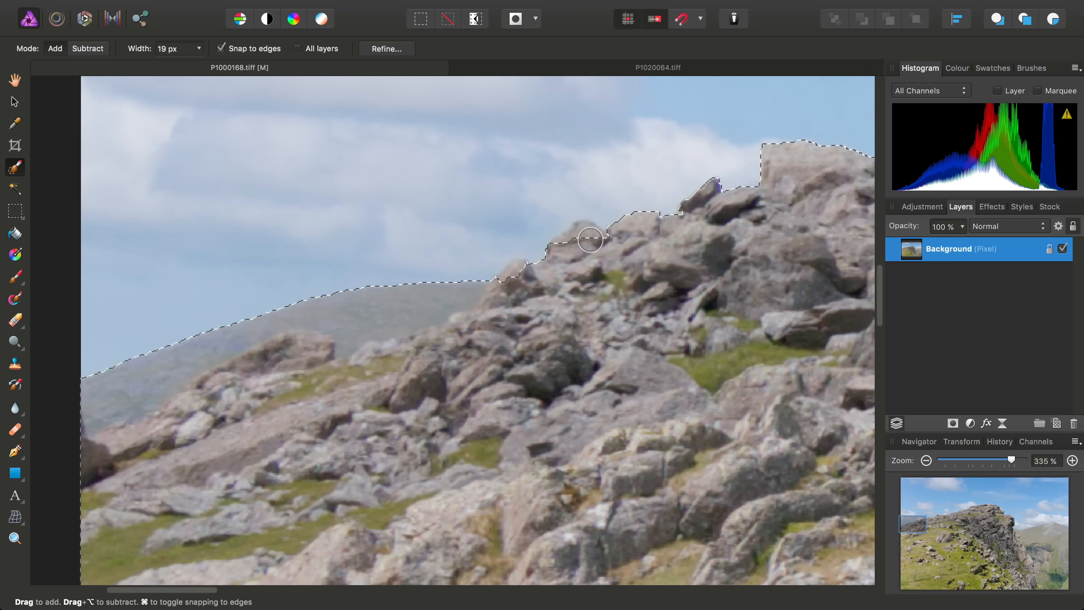
drag(590, 240, 585, 238)
drag(515, 272, 521, 285)
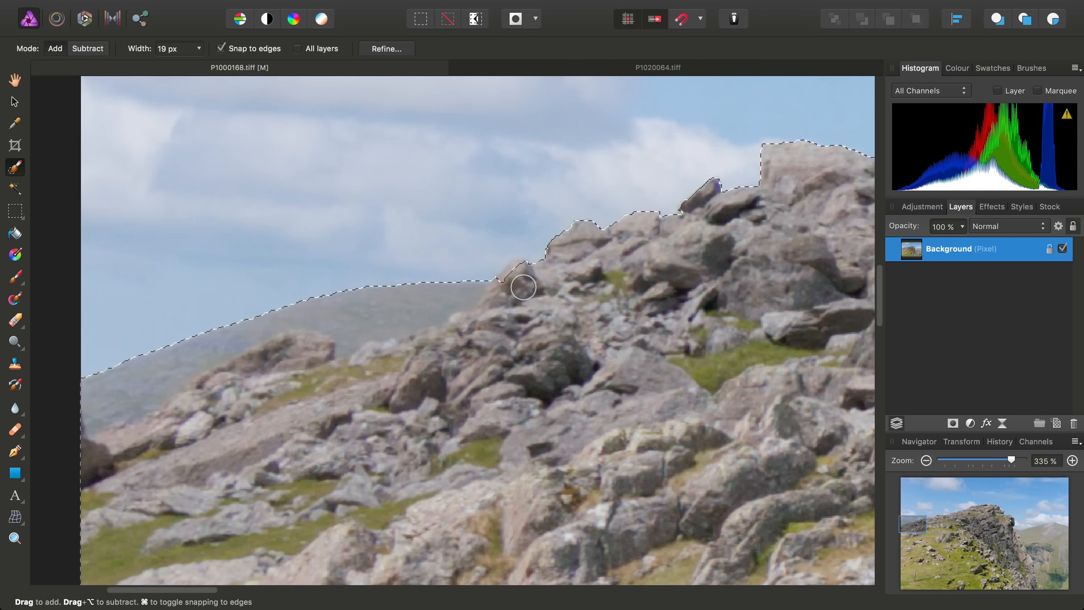
- Subtract the distant grey hill at the photo's far left from the selection
scroll(572, 371, left, 5)
scroll(572, 371, up, 1)
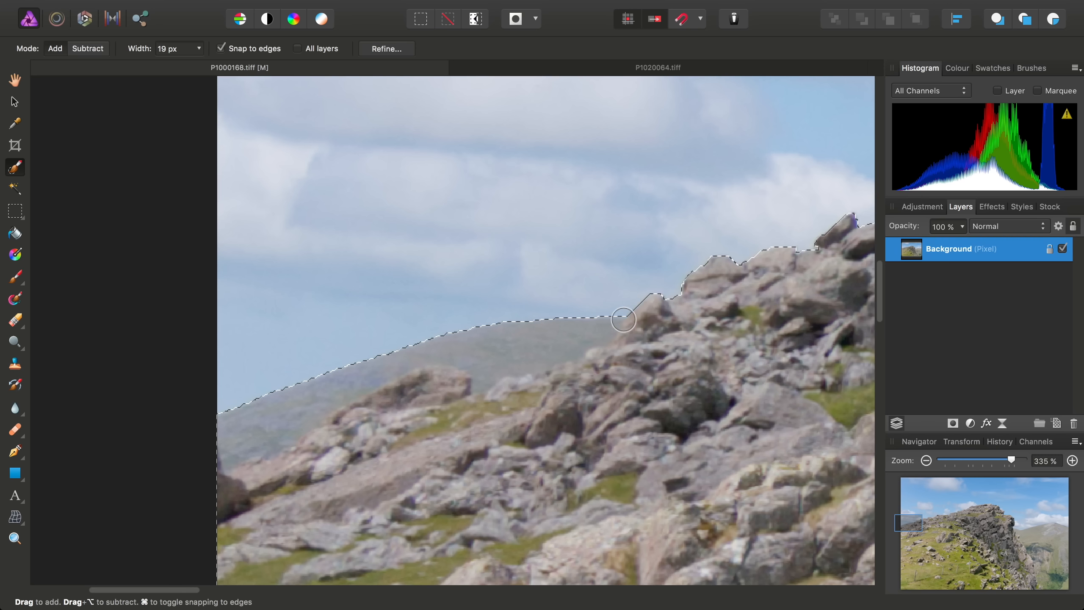
drag(549, 342, 490, 355)
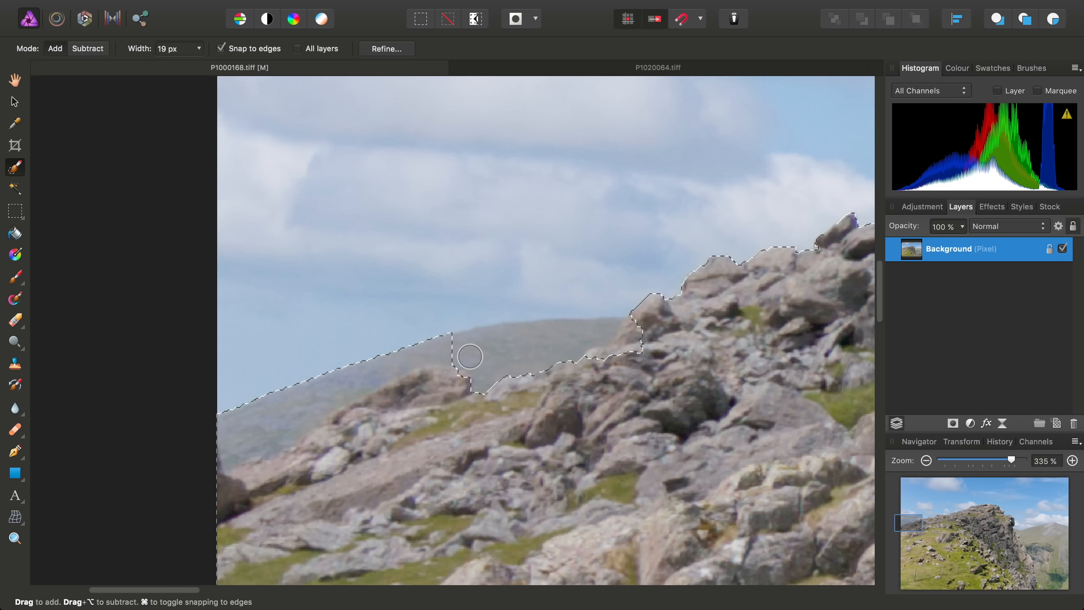
key(alt)
mouse_move(378, 356)
mouse_down()
mouse_move(237, 426)
mouse_move(276, 420)
mouse_move(300, 393)
mouse_up()
scroll(303, 451, up, 1)
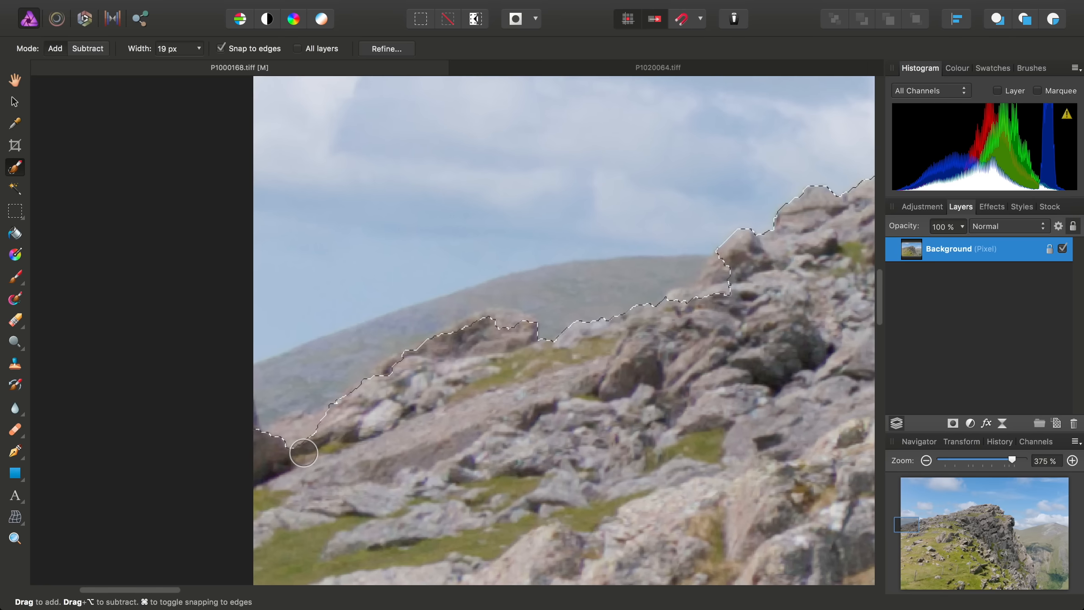
- Clean up the selection edge along the far-left rocks where they meet the distant hill, and view the whole photo
drag(306, 451, 322, 438)
mouse_move(383, 385)
mouse_down()
mouse_move(513, 327)
mouse_move(520, 358)
mouse_move(373, 362)
mouse_up()
drag(440, 371, 333, 430)
drag(485, 335, 452, 349)
mouse_move(293, 576)
mouse_down()
mouse_move(340, 434)
mouse_move(314, 463)
mouse_up()
key(super+0)
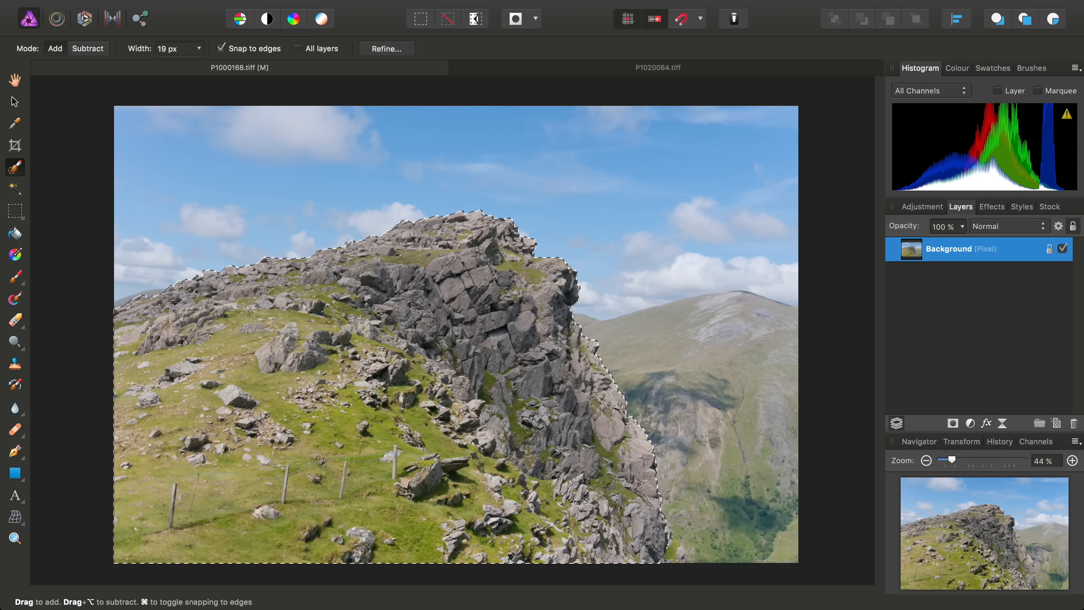
- Mask the Background layer with the current selection and deselect the pixels
click(952, 424)
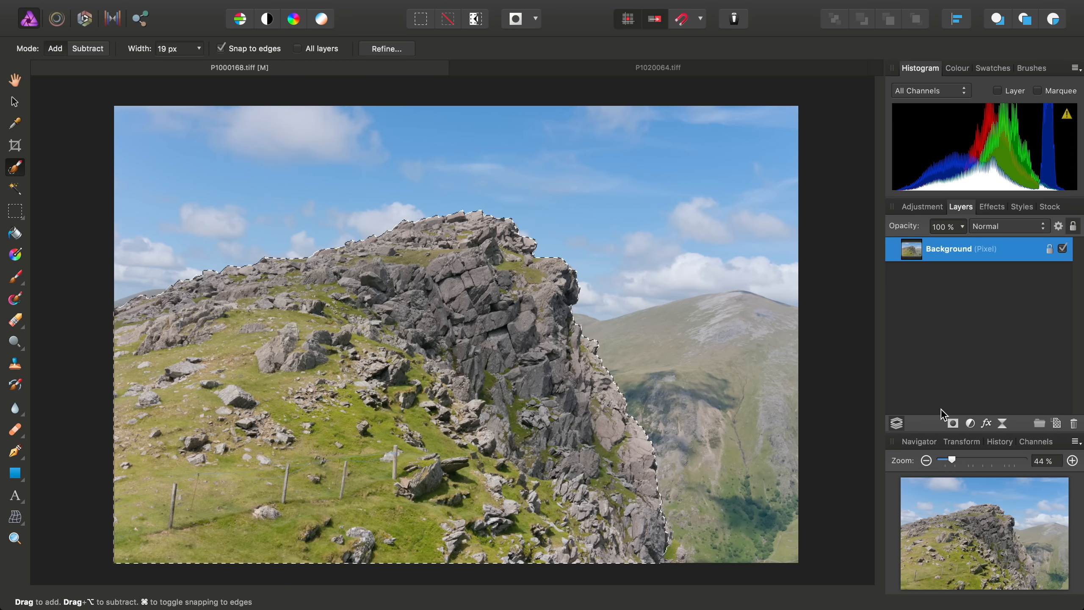
click(371, 9)
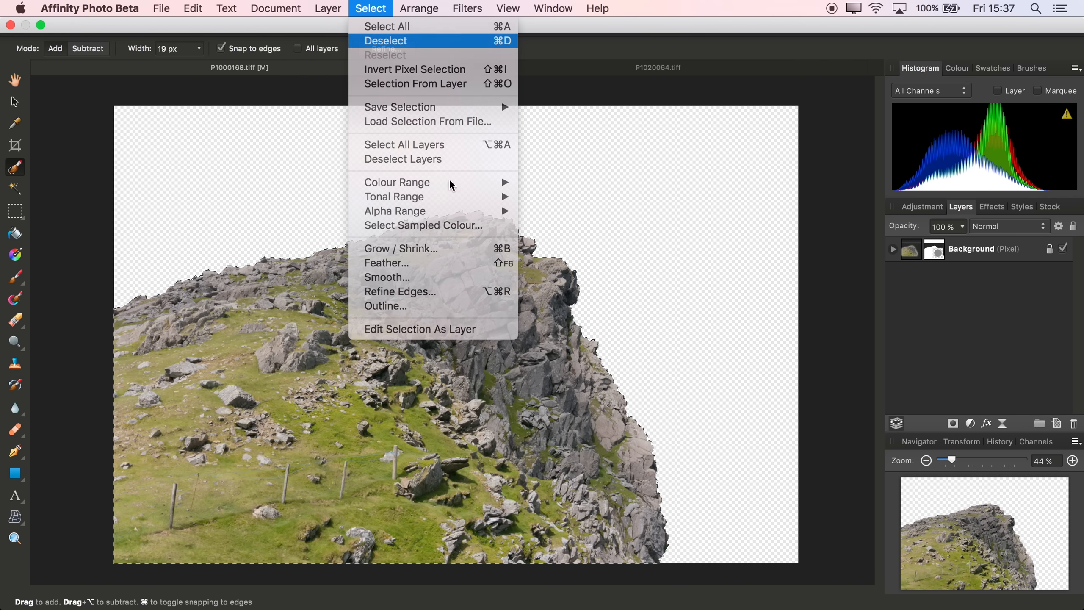
click(892, 249)
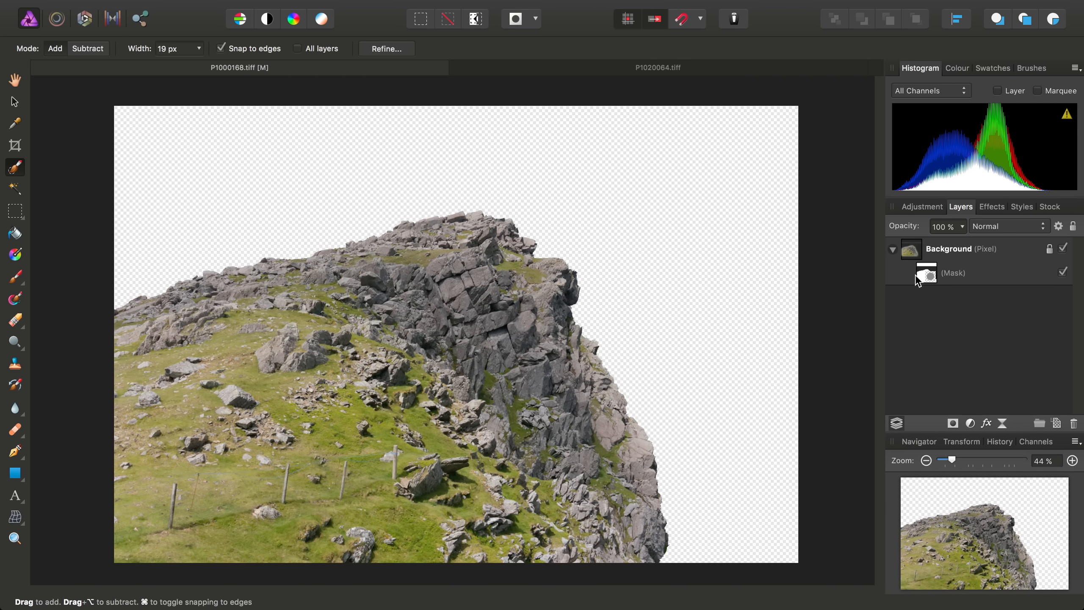
- Copy the Background layer together with its nested mask
click(915, 253)
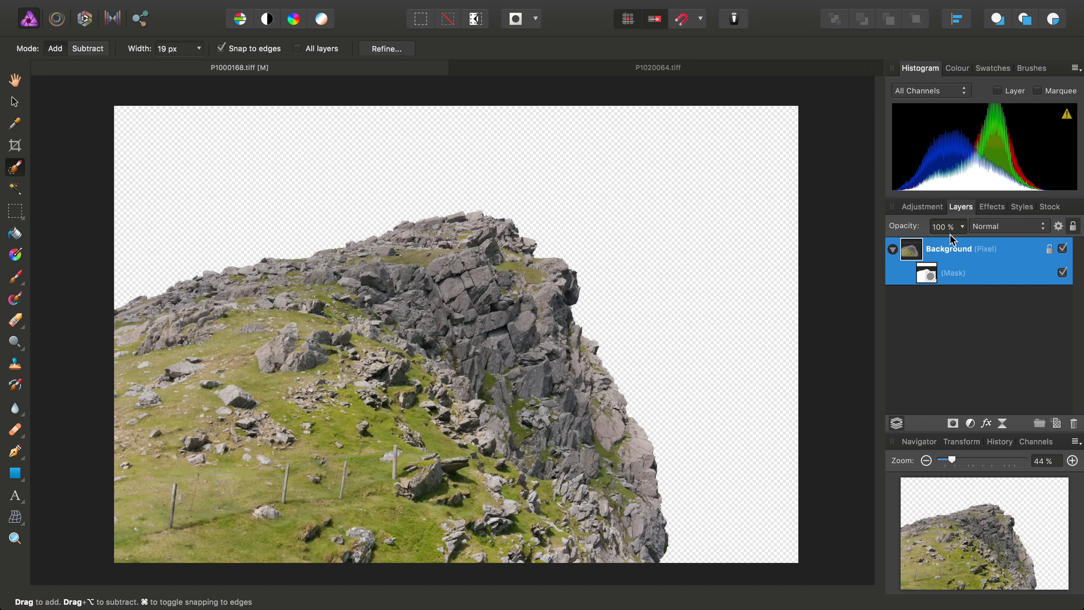
mouse_move(324, 4)
click(193, 8)
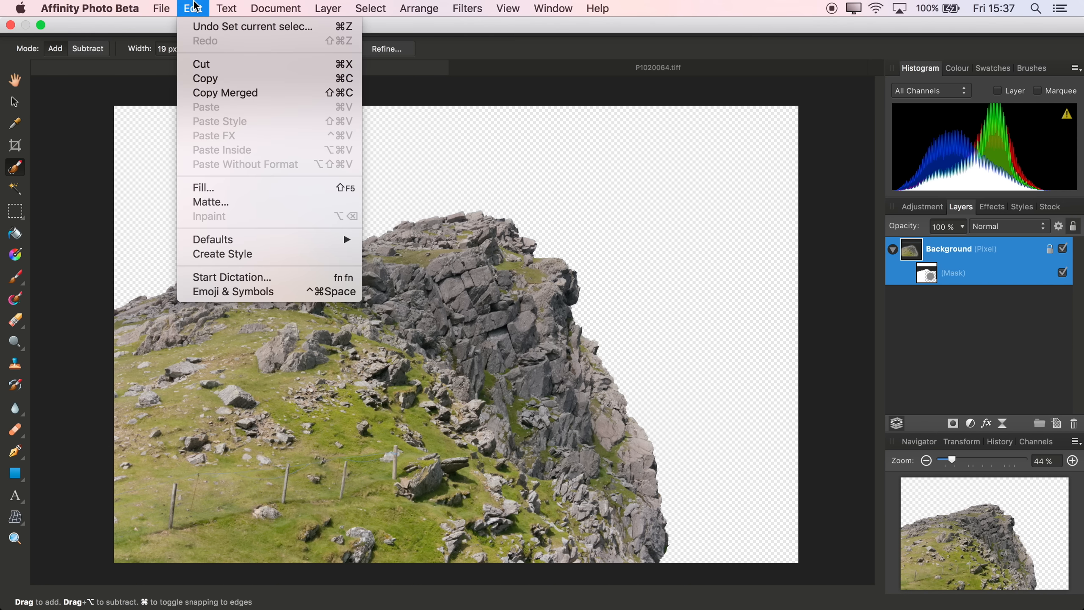
click(214, 82)
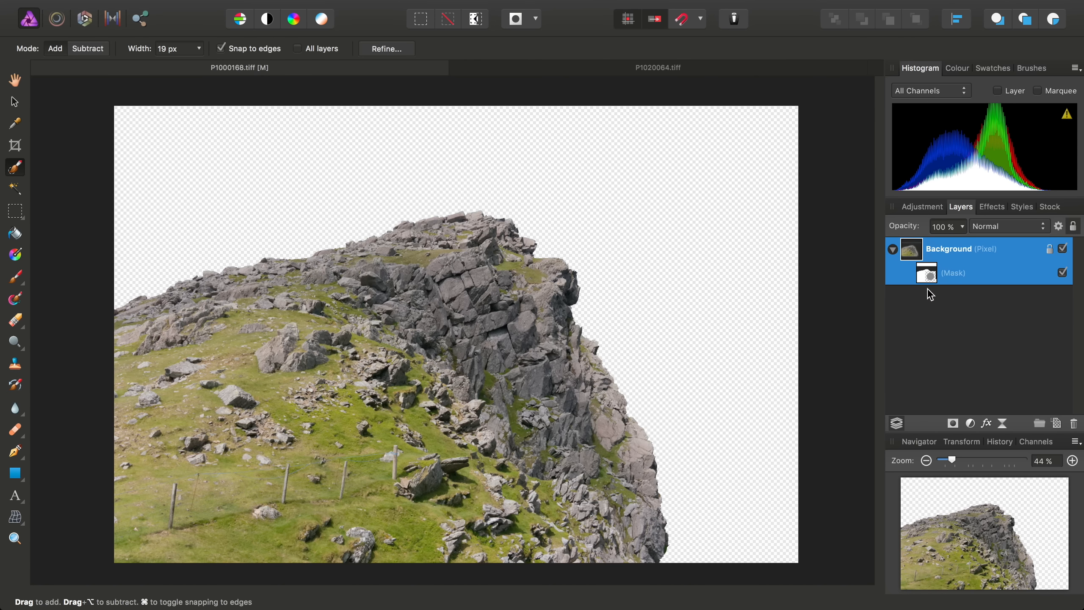
- Switch to the P1020064.tiff photo and paste the copied masked hill layer above its Background layer
click(696, 68)
key(h)
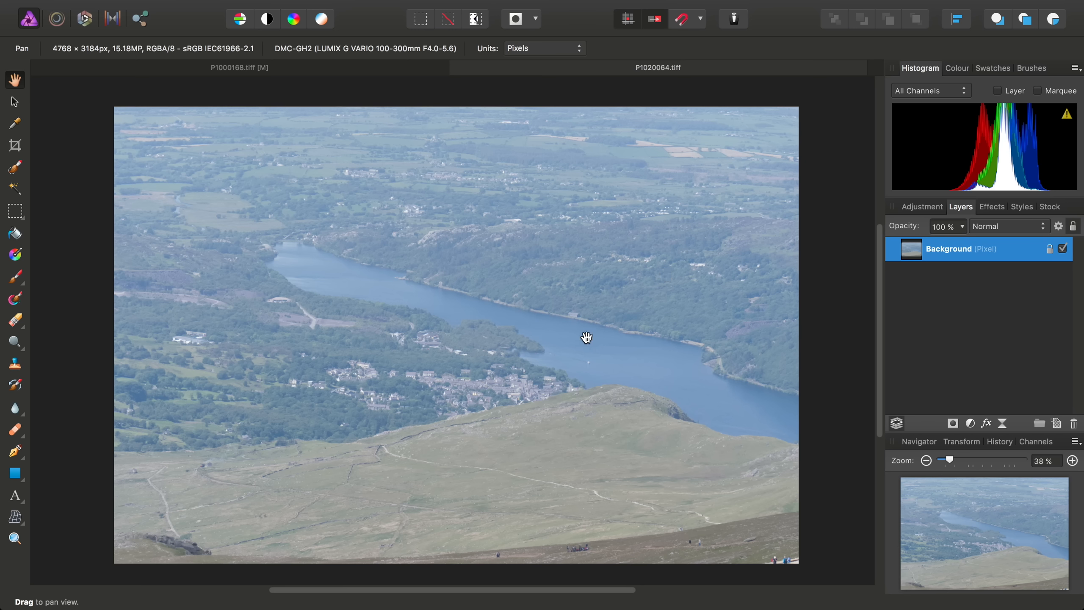
mouse_move(358, 5)
click(198, 6)
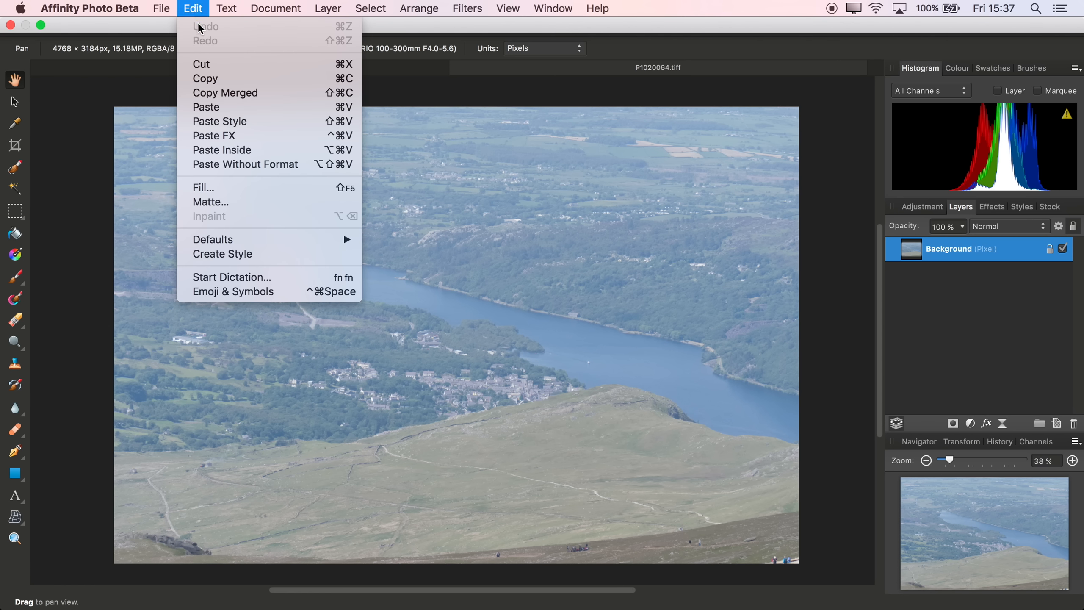
click(205, 109)
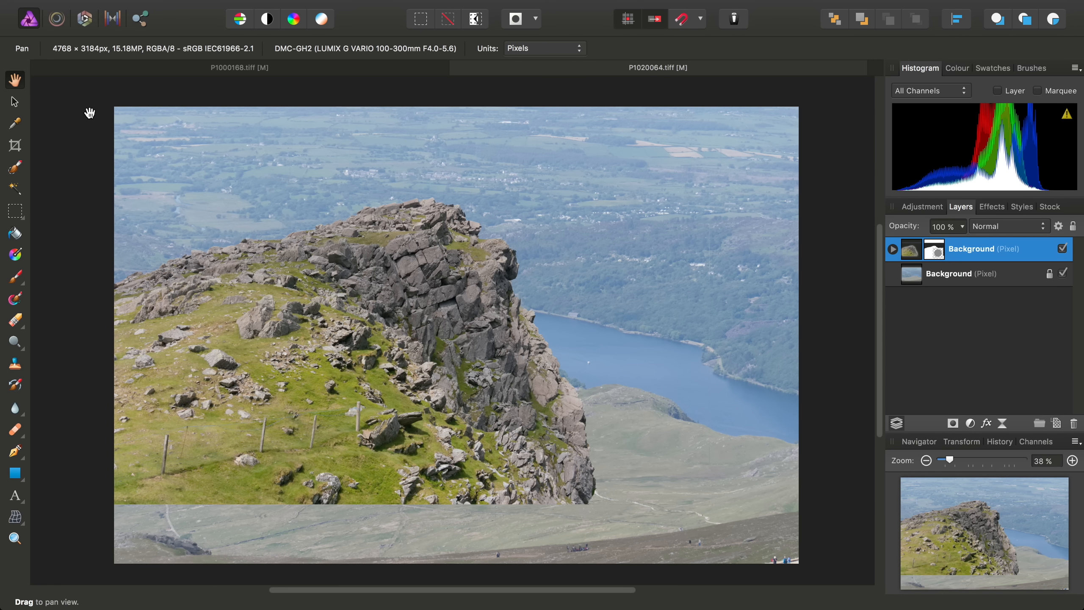
- Enable snapping and move the pasted hill layer so it aligns with the lake photo's bottom-left corner
click(14, 101)
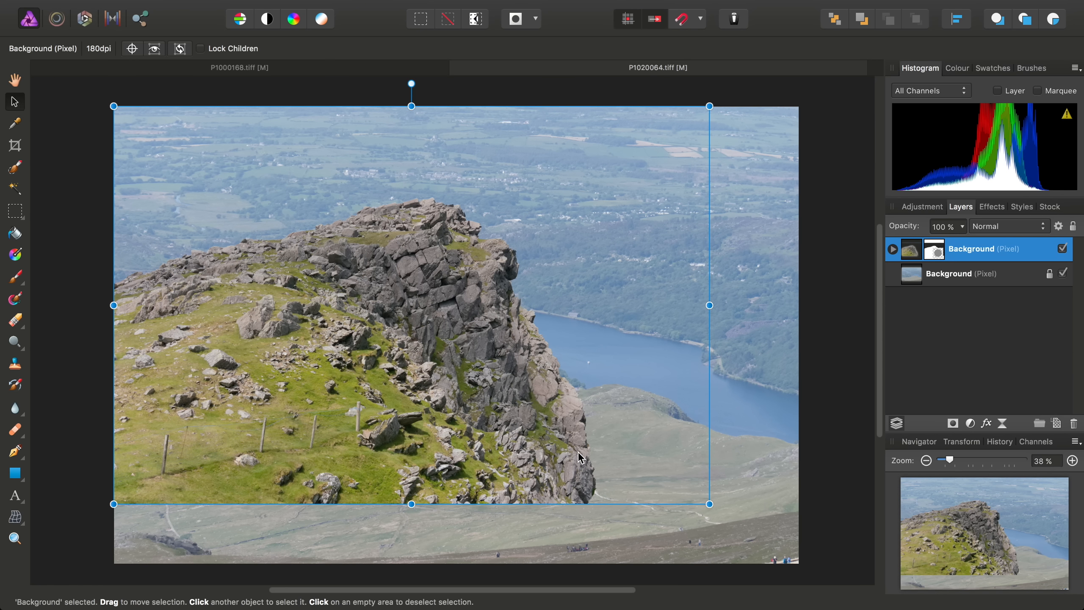
scroll(585, 393, down, 3)
drag(468, 297, 466, 359)
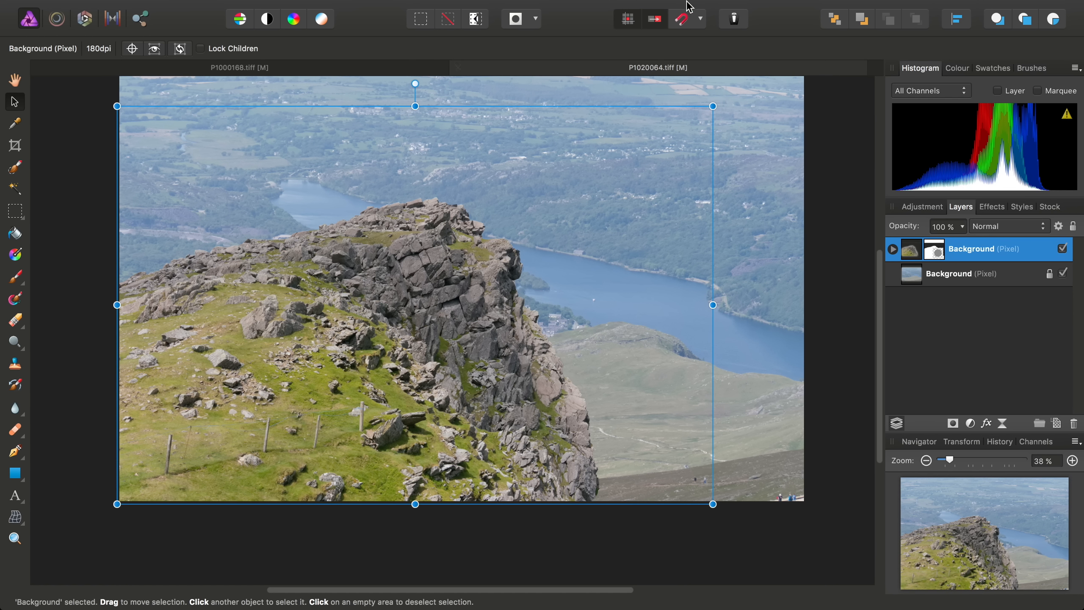
click(685, 23)
drag(364, 356, 362, 366)
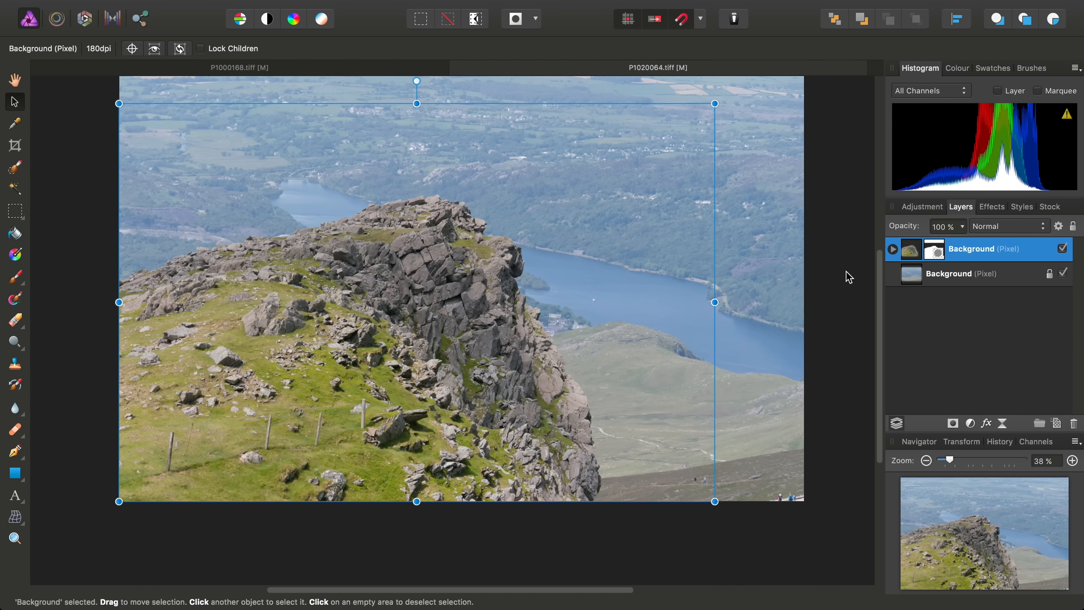
scroll(459, 321, up, 5)
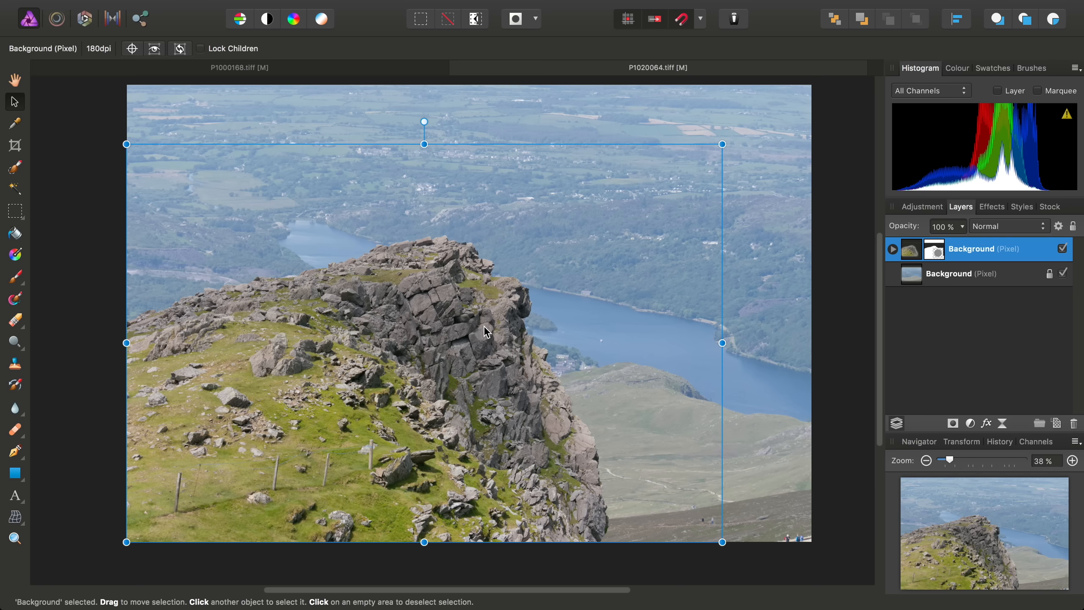
- Add an HSL adjustment layer and nest it inside the hill's Background layer above the mask
click(970, 283)
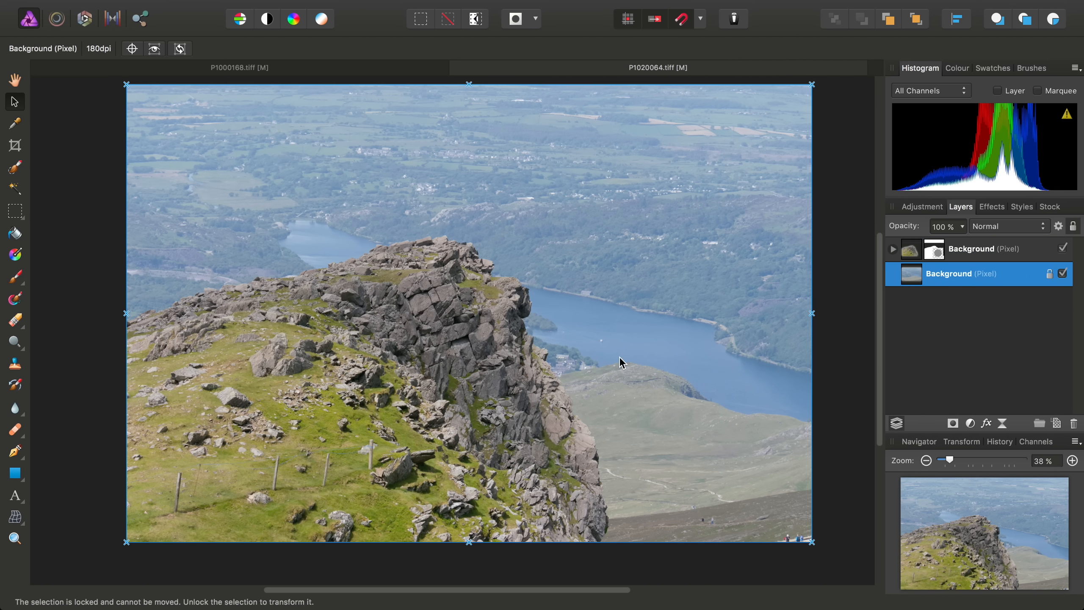
mouse_move(354, 4)
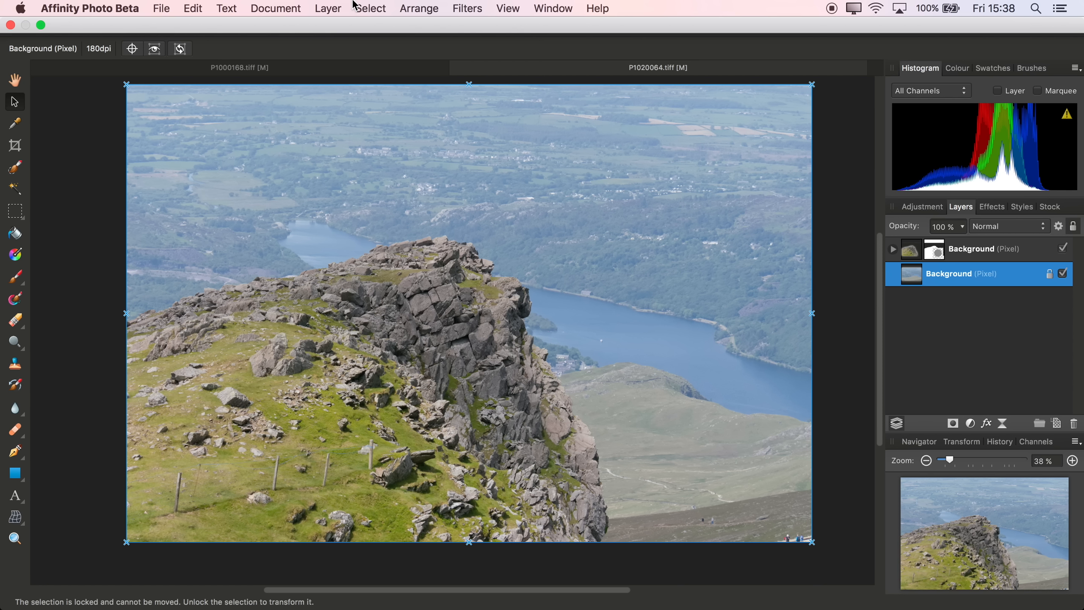
click(321, 8)
mouse_move(361, 137)
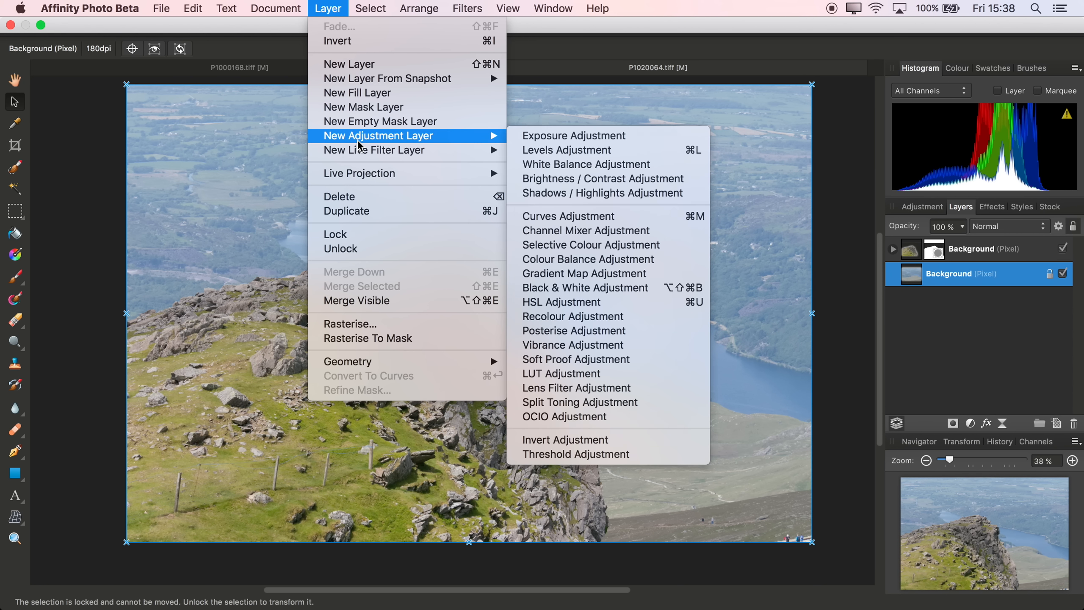
click(589, 308)
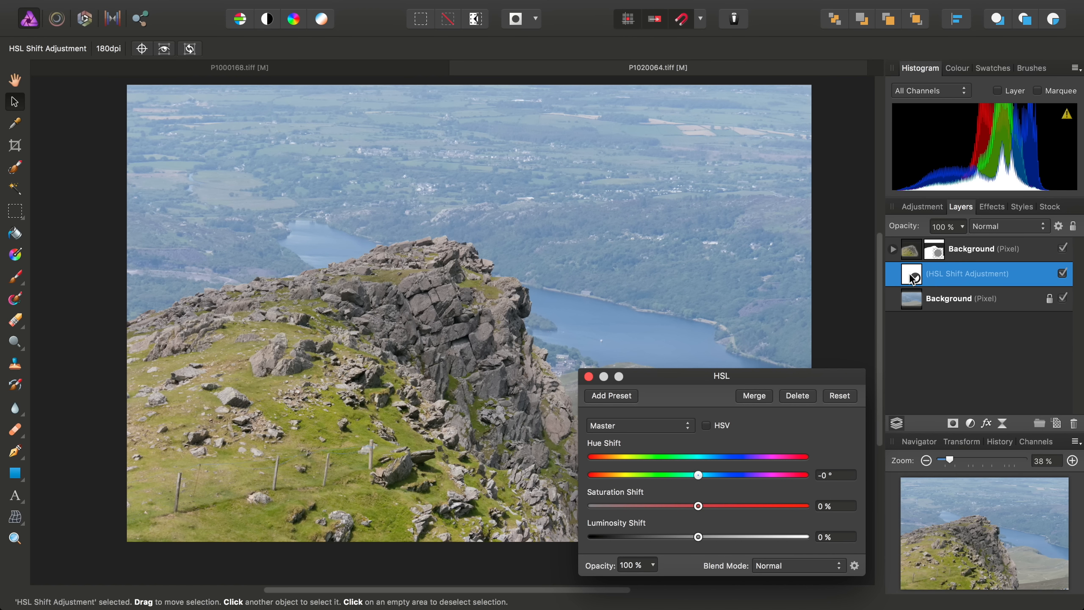
drag(911, 277, 919, 252)
drag(918, 250, 921, 251)
click(892, 250)
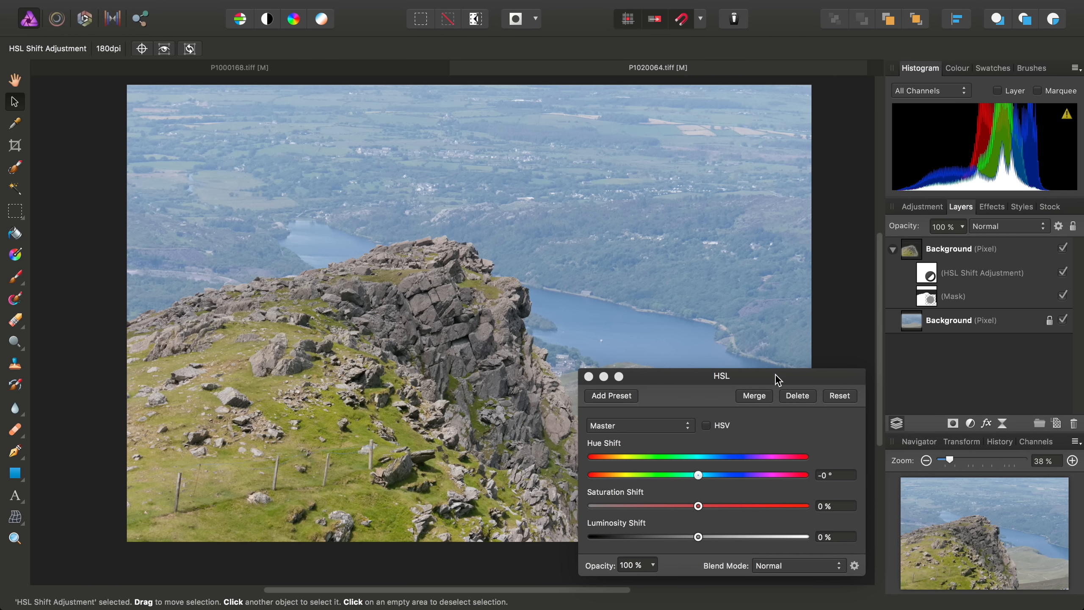
- Set the hill's HSL saturation shift to -52%, keeping the photo visible beside the dialog
drag(775, 375, 859, 52)
drag(780, 180, 724, 181)
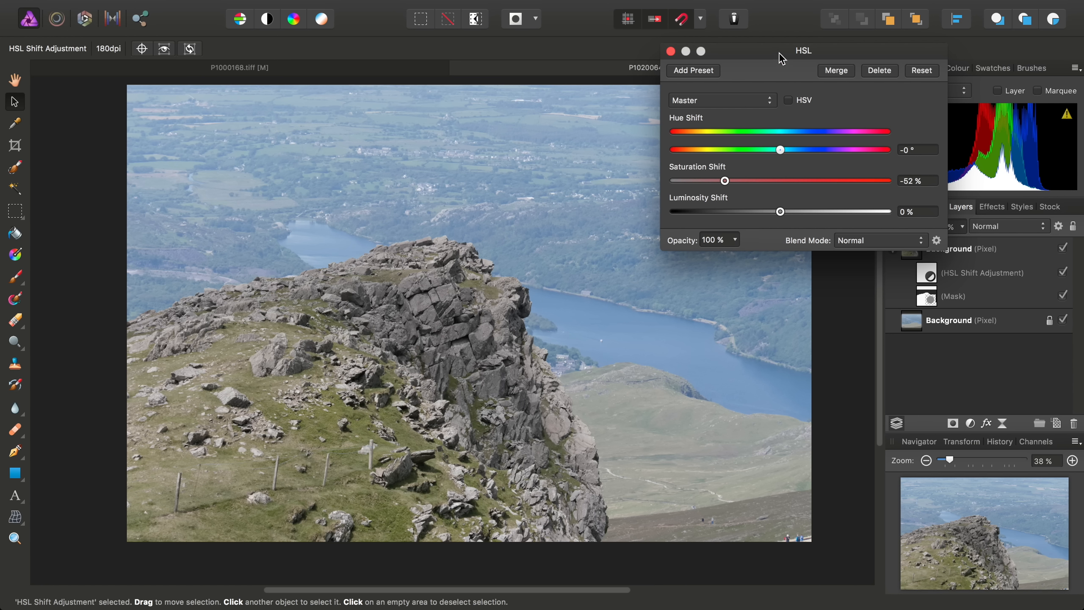
drag(783, 55, 810, 107)
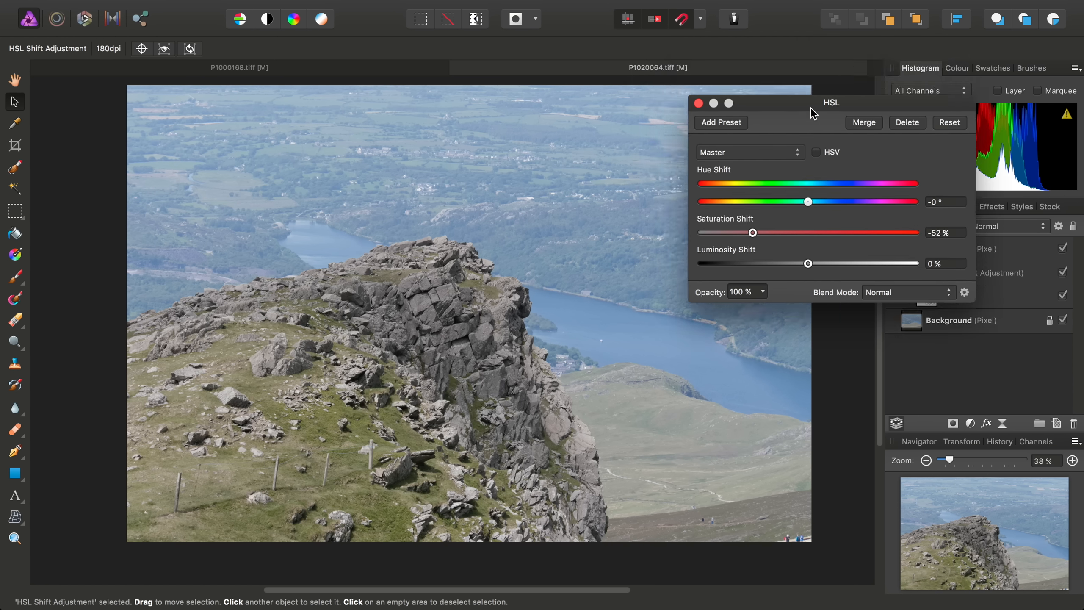
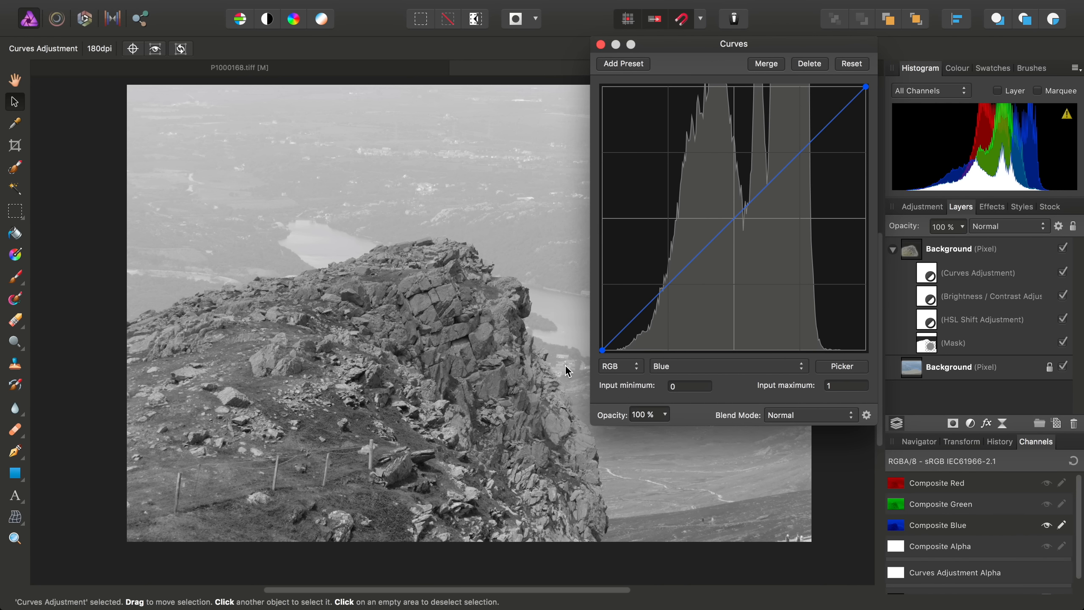
- Raise the black point of the Blue curve to about one eighth of the graph's height
drag(606, 355, 593, 322)
drag(723, 64, 798, 46)
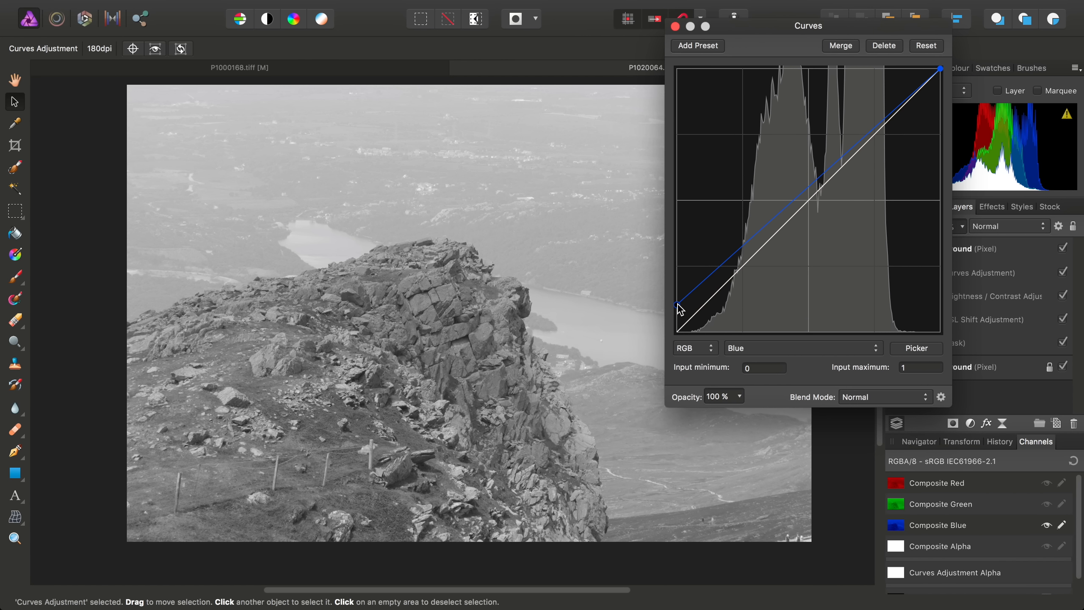
drag(677, 304, 673, 302)
- View only the Composite Green channel and raise the Green curve's black point to about a tenth of the graph's height
click(754, 351)
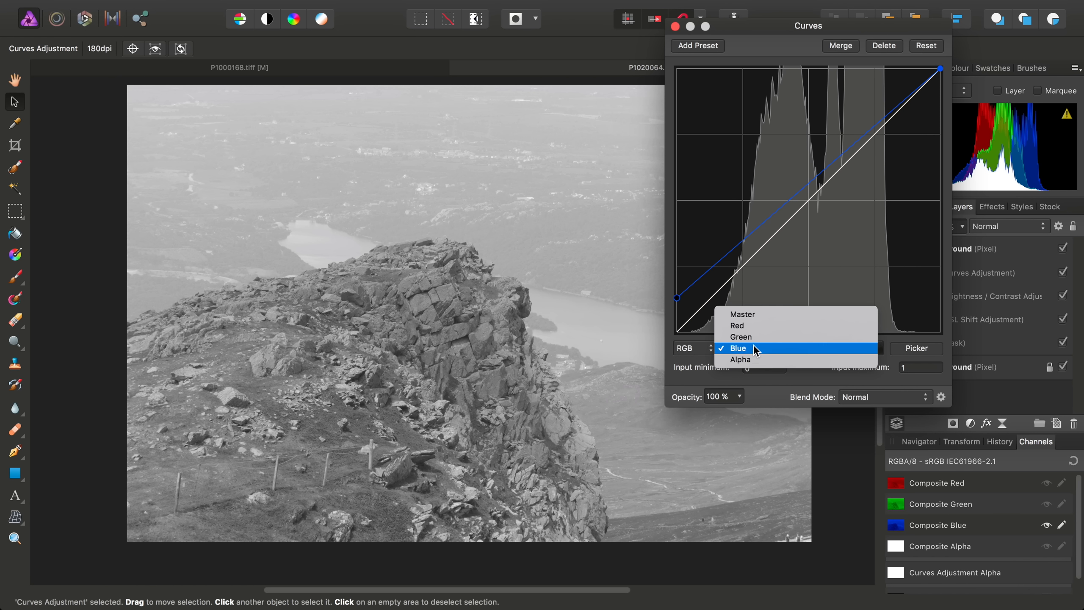
click(751, 338)
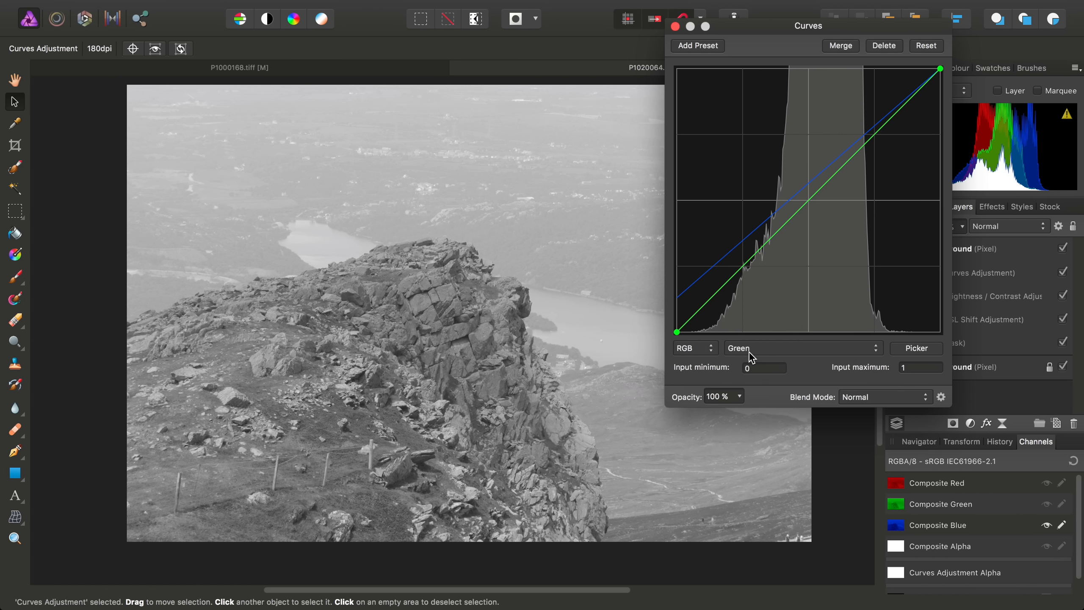
click(955, 504)
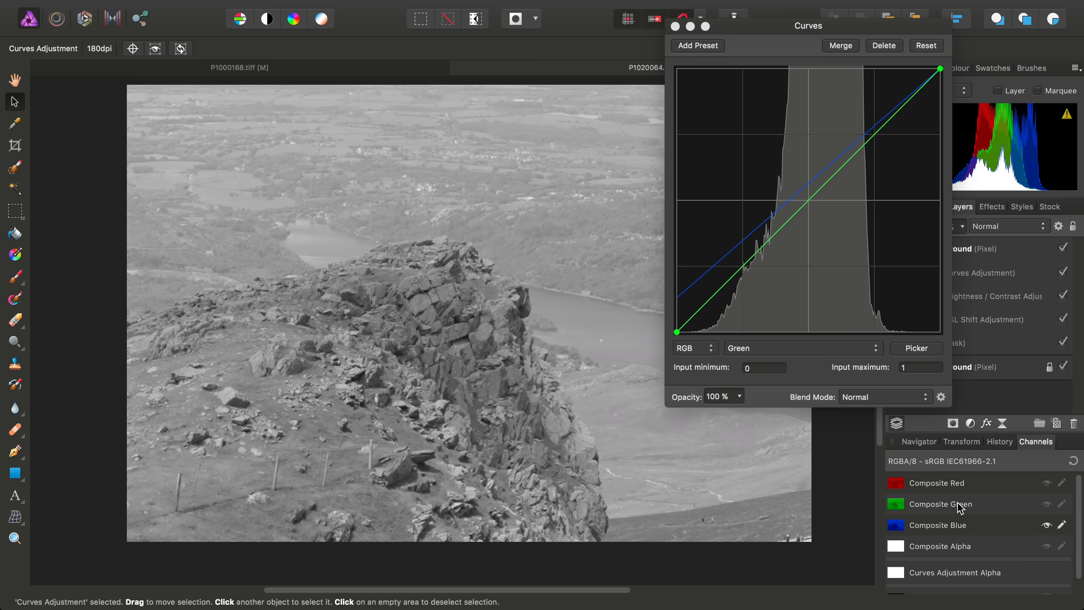
drag(745, 32, 823, 145)
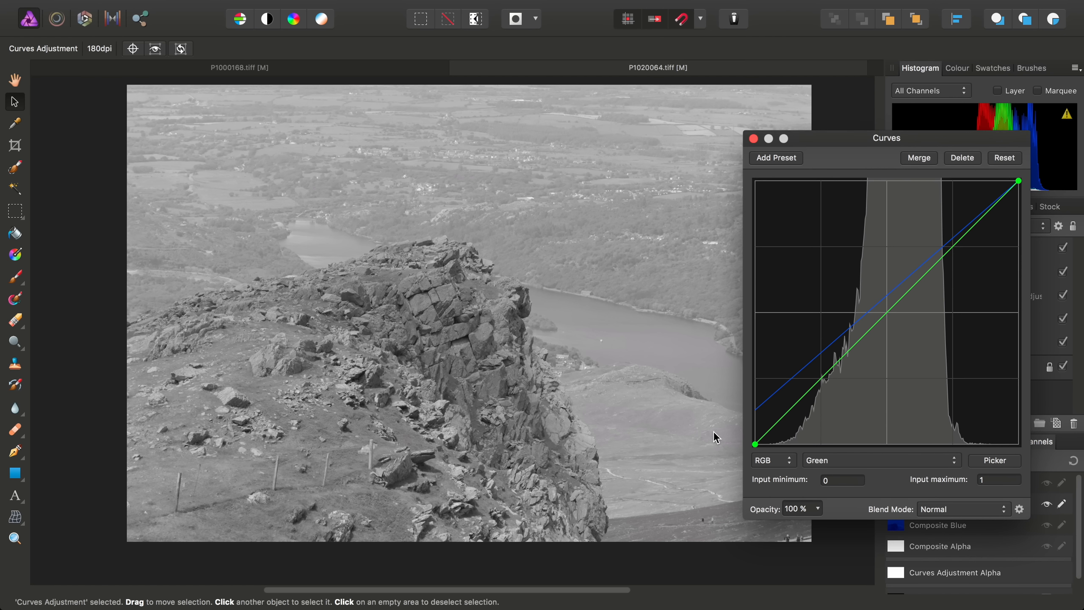
drag(755, 444, 744, 419)
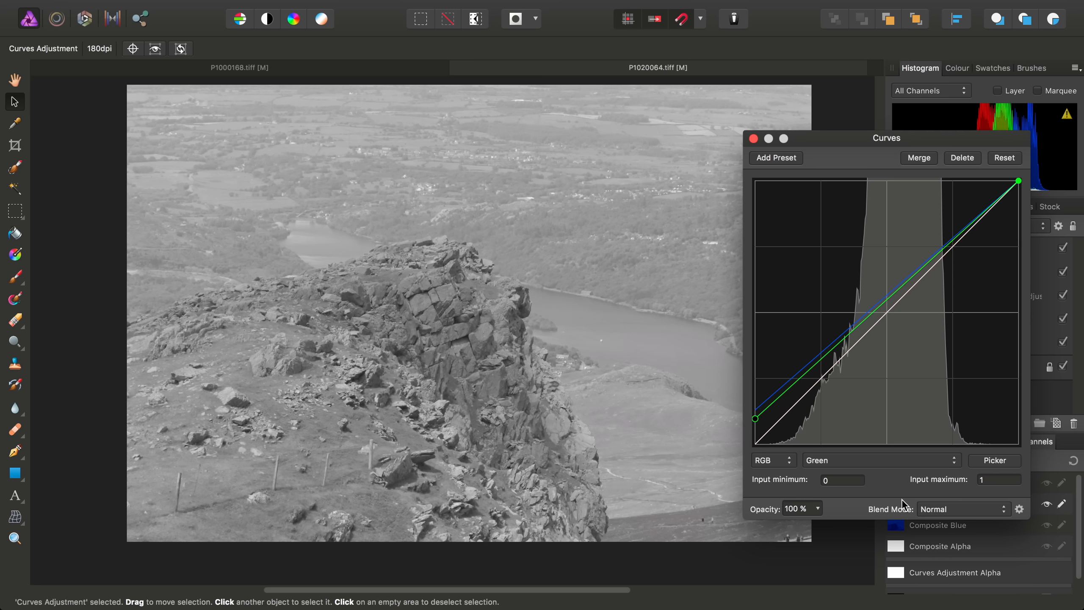
- View only the Composite Red channel and raise the Red curve's black point slightly, keeping it below the Green one
click(845, 459)
click(822, 448)
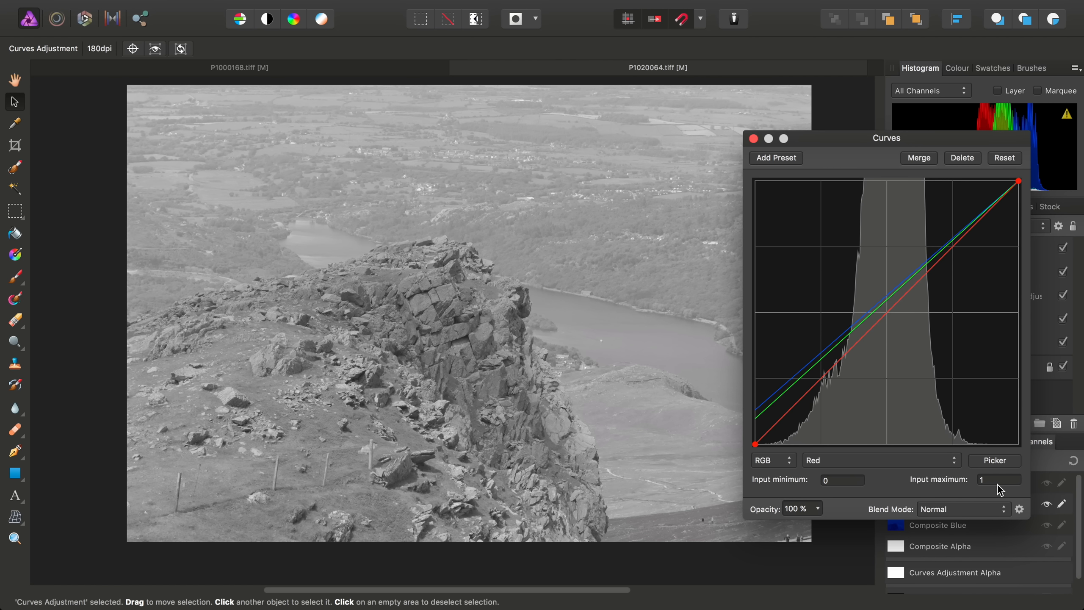
drag(908, 136, 773, 91)
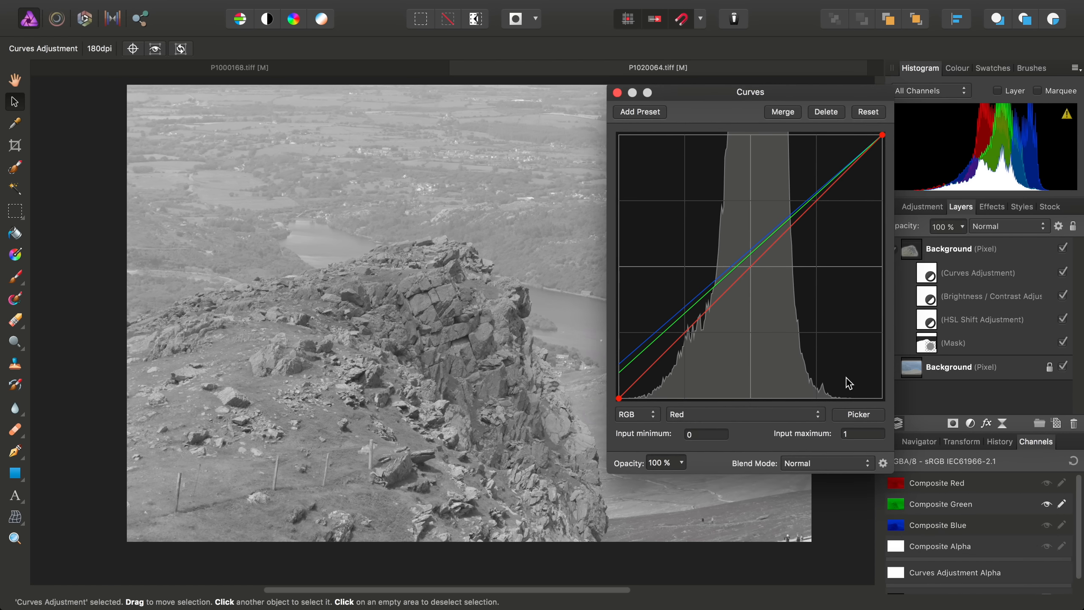
click(945, 483)
drag(688, 92, 857, 93)
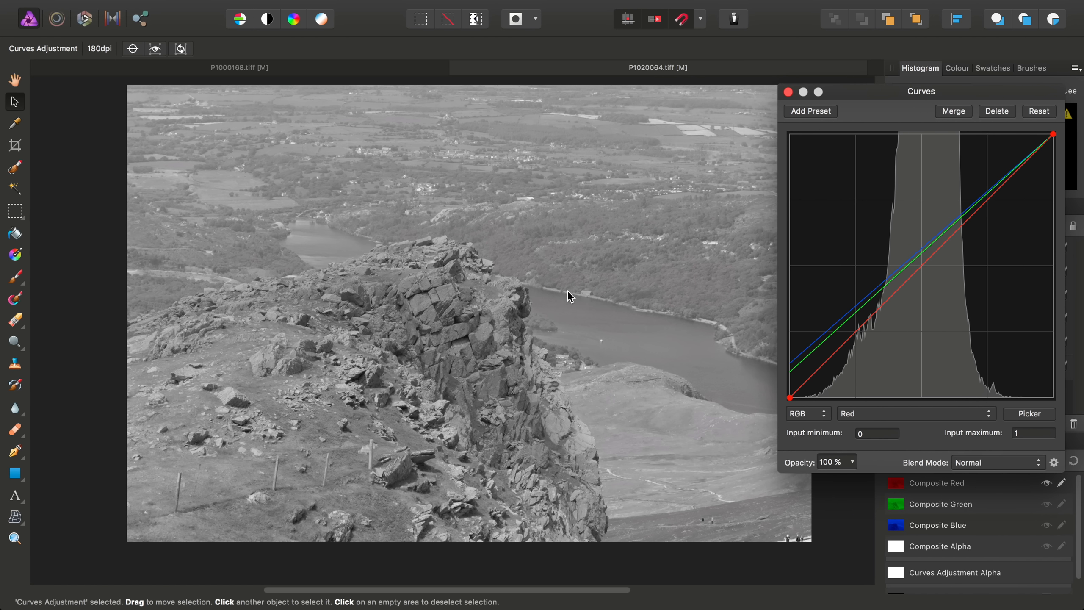
drag(789, 398, 784, 384)
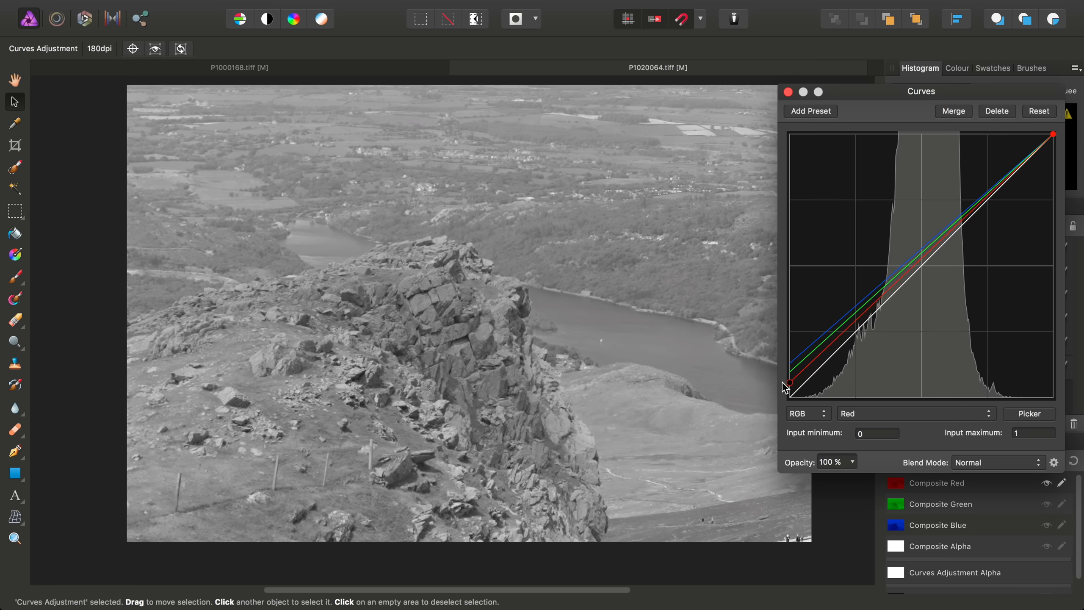
- Reset the channel visibility to show the full-colour composite, with the Curves dialog clear of the photo
drag(874, 93, 684, 20)
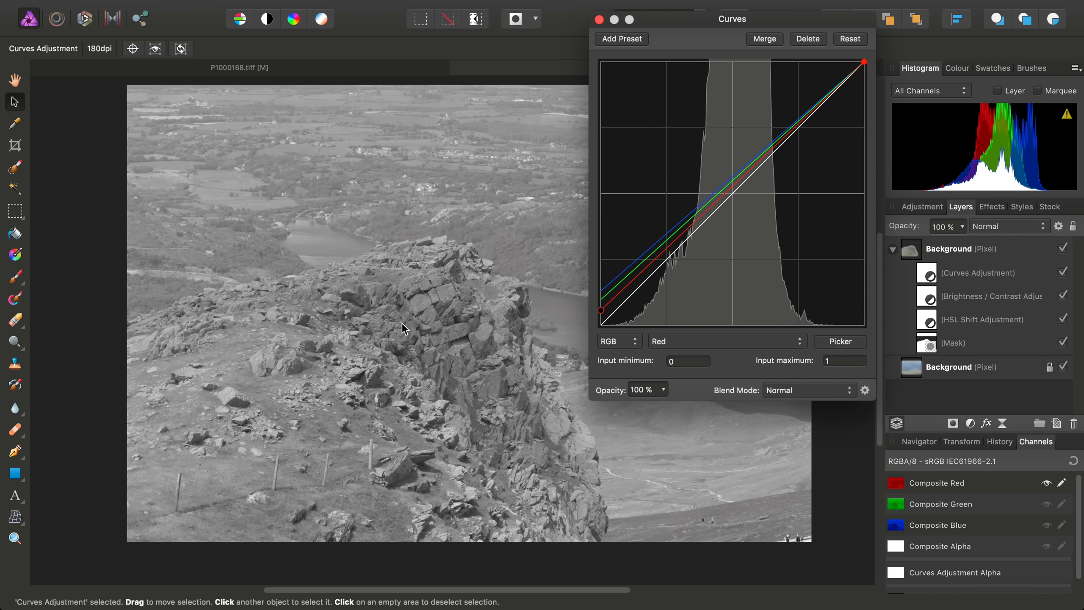
click(1072, 461)
drag(661, 19, 859, 92)
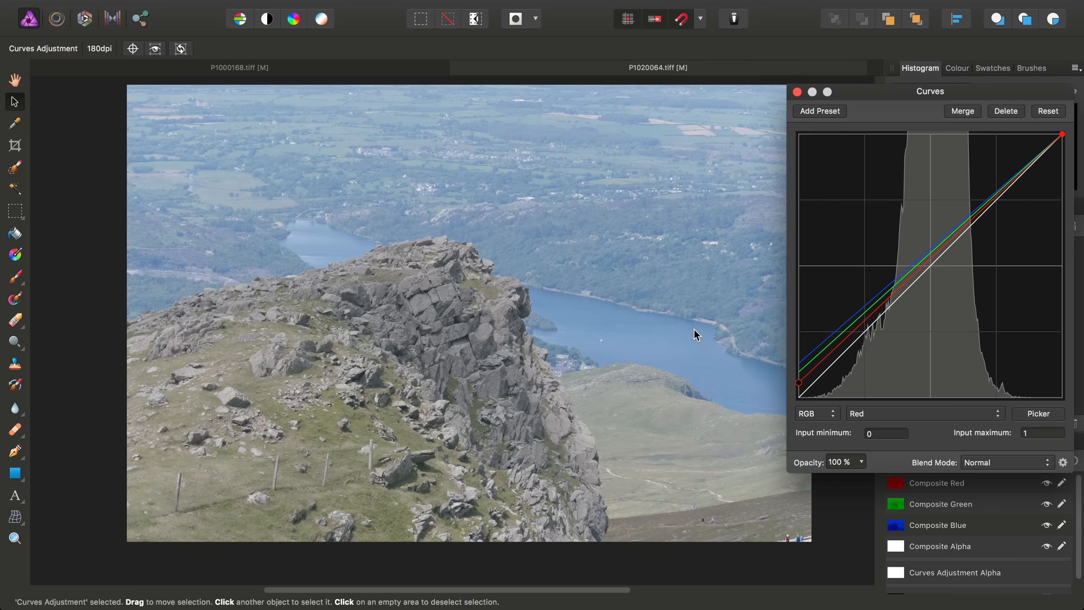
- Lower the Green curve's black point slightly and close the Curves adjustment
click(885, 413)
click(880, 421)
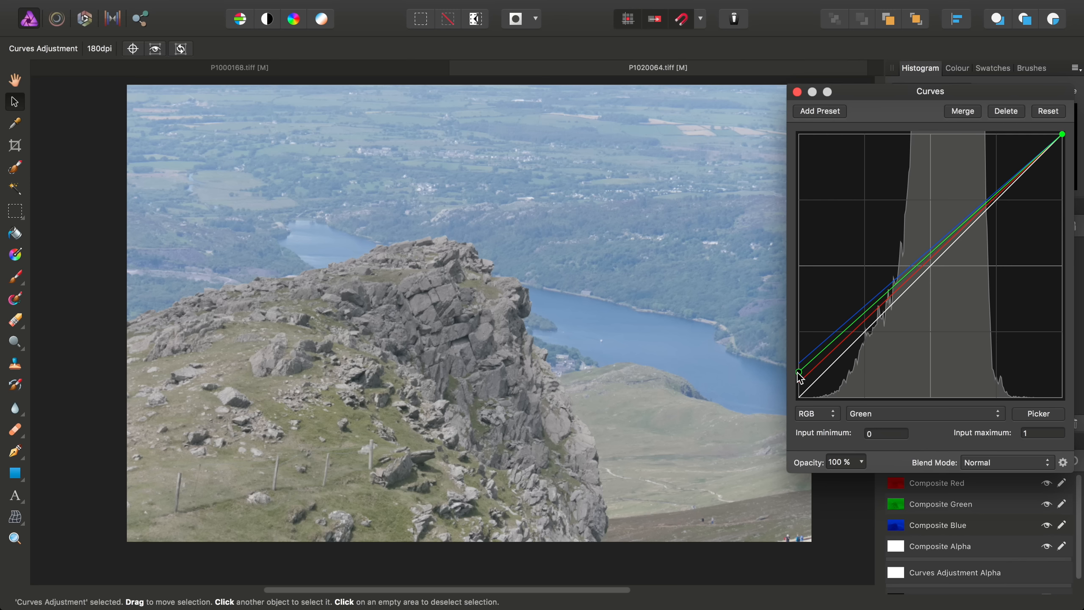
drag(798, 372, 792, 375)
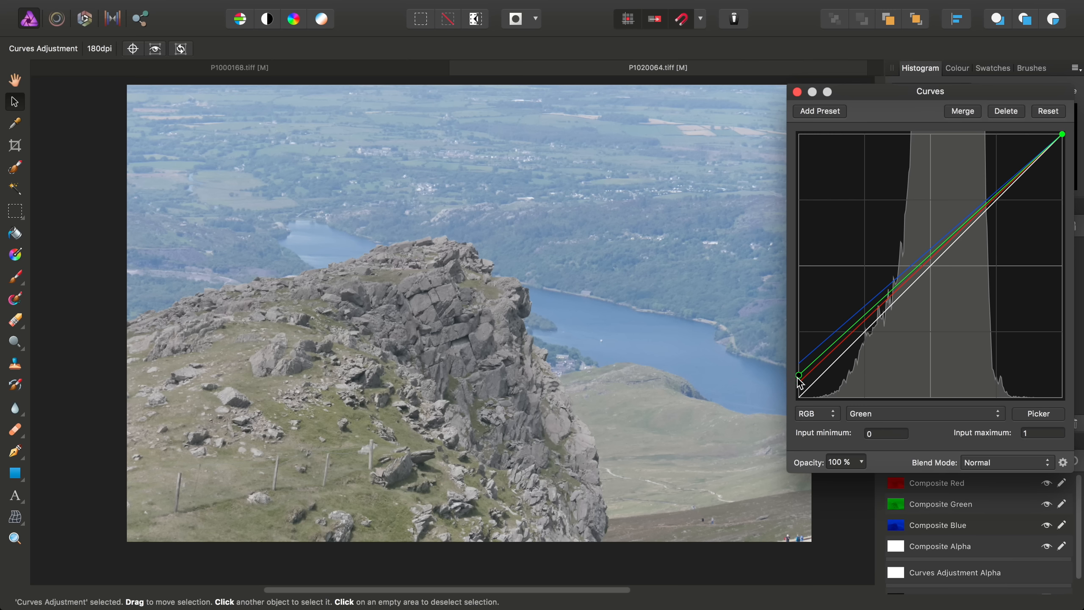
click(797, 91)
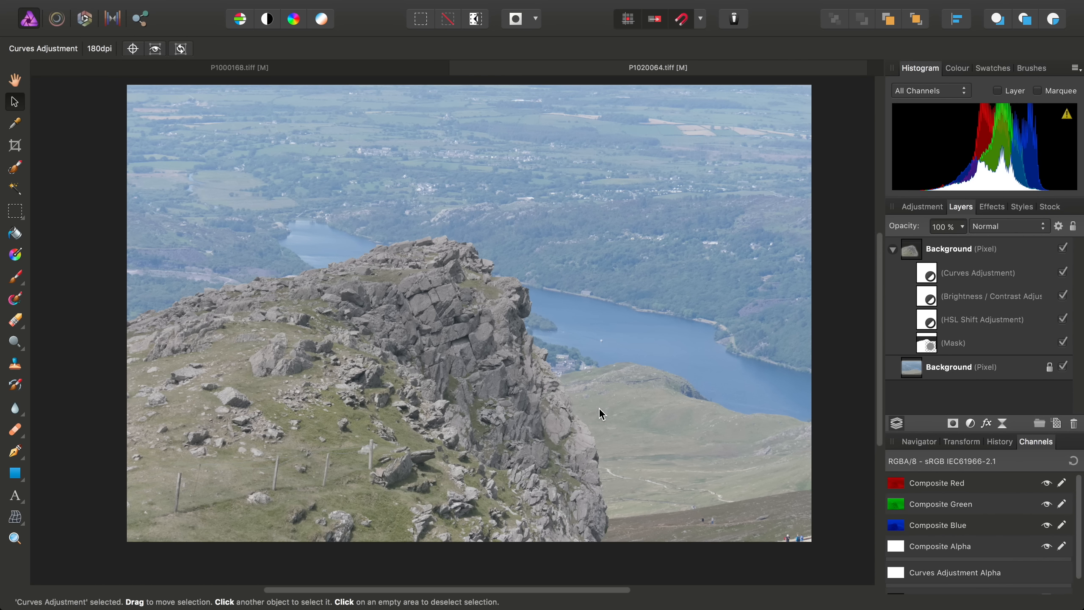
- Hide and re-show the Curves Adjustment layer to compare the hill with and without it
click(1062, 273)
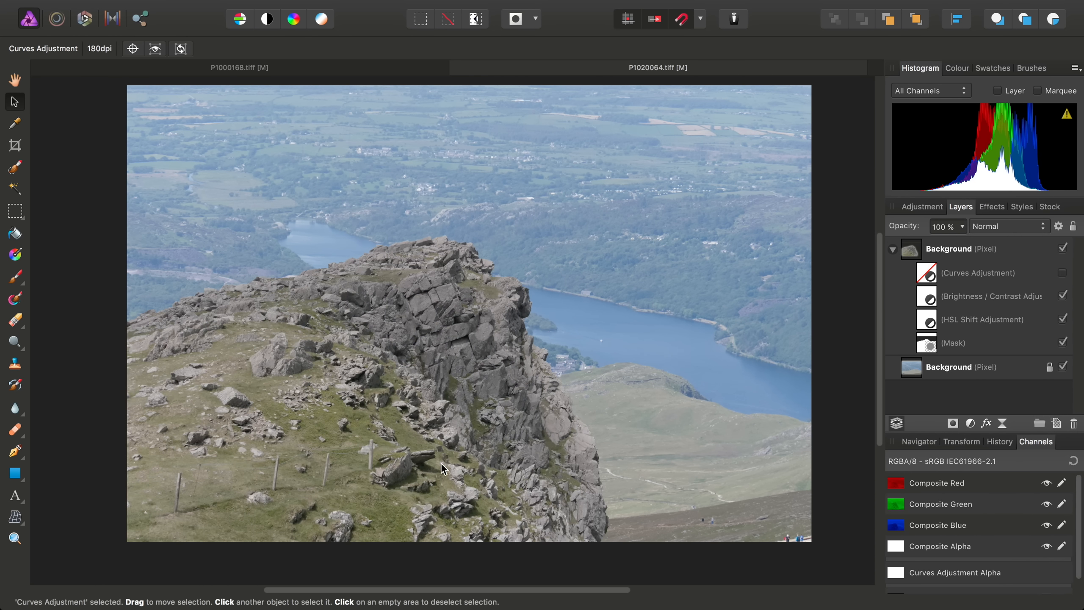
click(1063, 272)
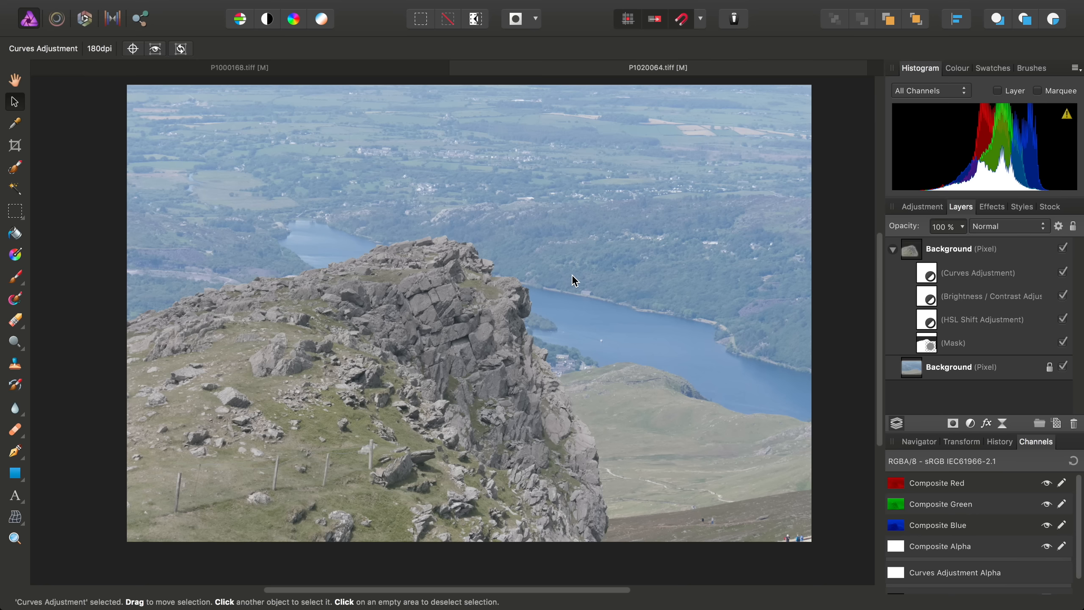
- Add a Curves adjustment above the hill's Background layer so it affects the whole composite, keeping its dialog clear of the hill
click(970, 254)
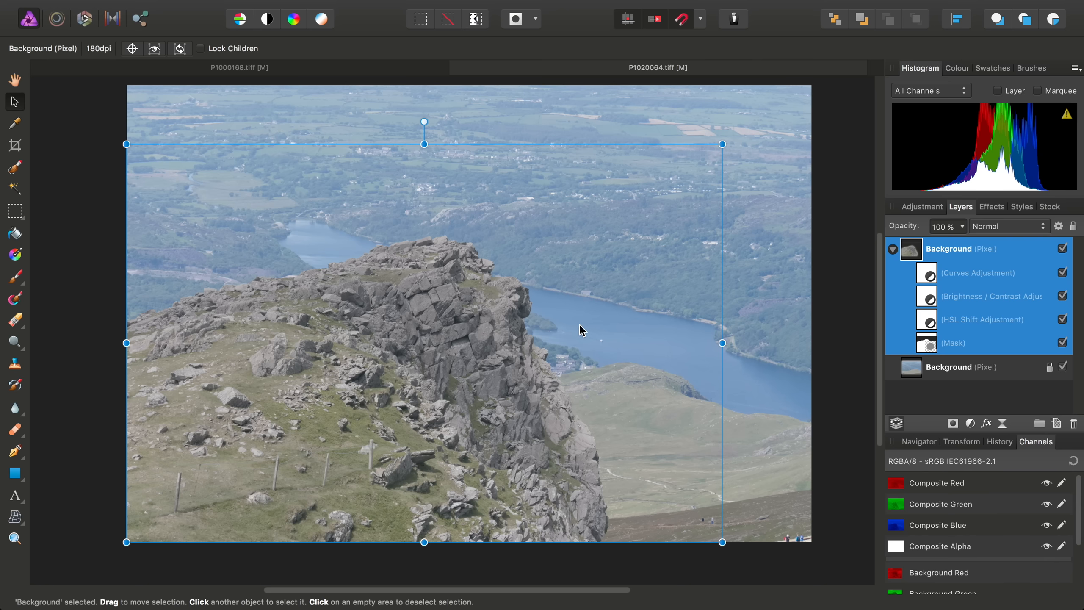
click(328, 9)
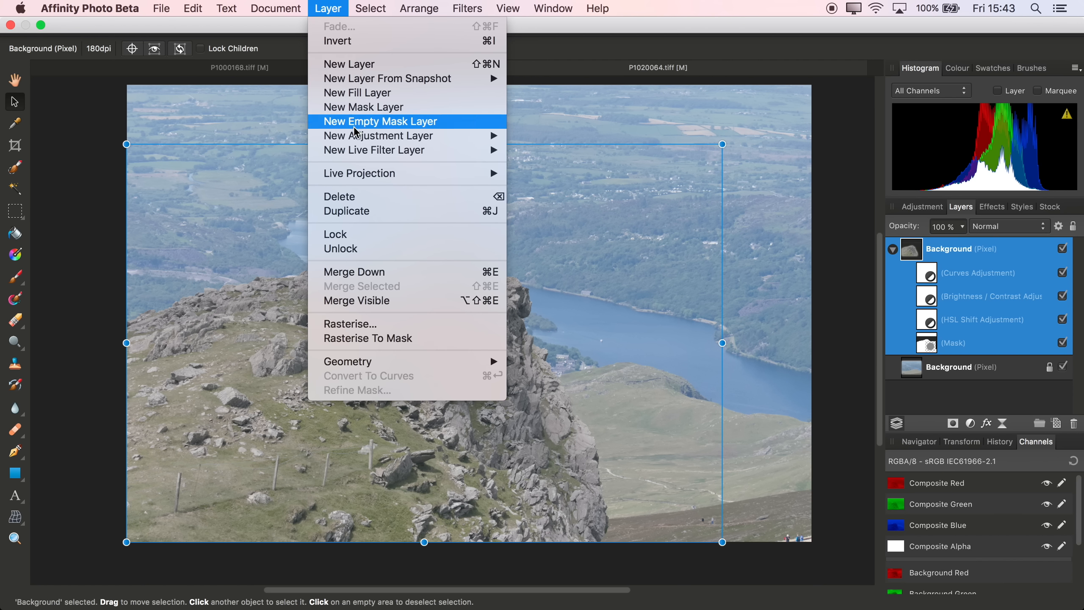
mouse_move(379, 135)
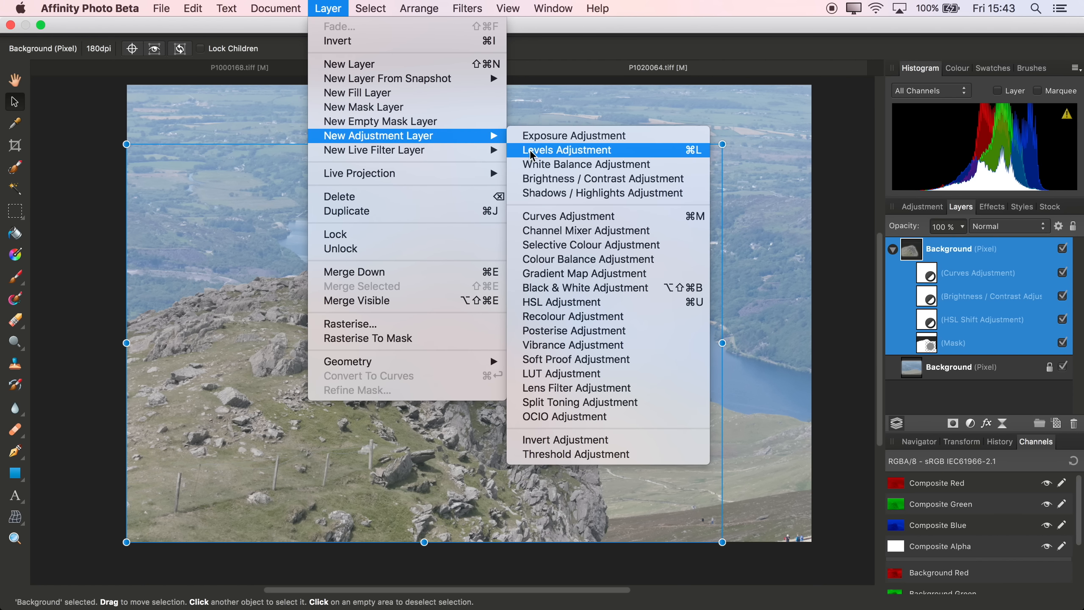
click(554, 213)
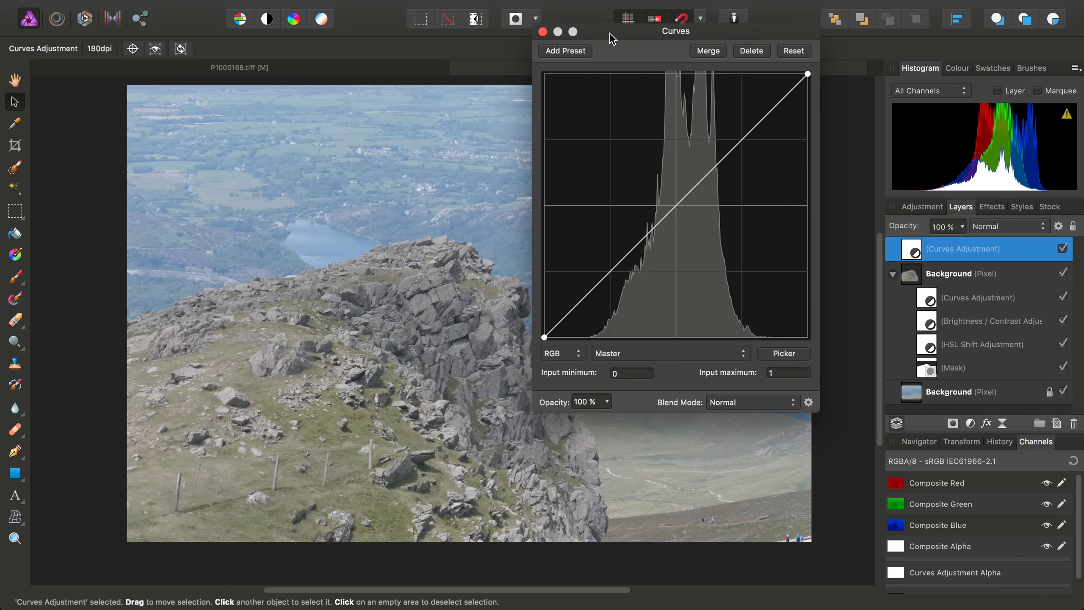
drag(588, 52, 676, 55)
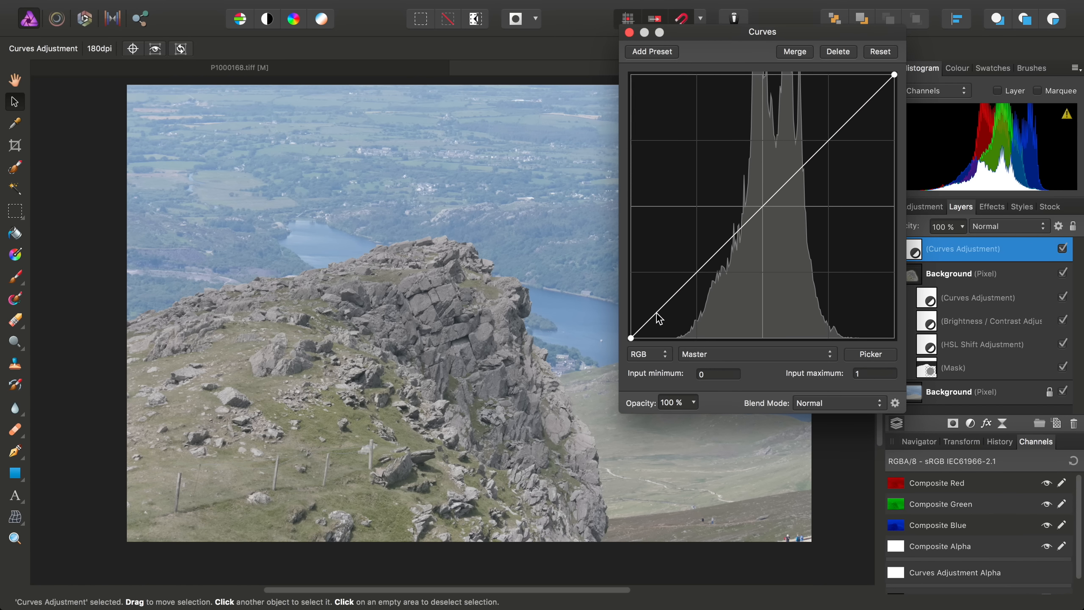
- Shape the Master curve into an S, pulling the shadows down to the baseline and lifting the midtones, and close the adjustment
drag(657, 311, 657, 326)
drag(764, 243, 775, 192)
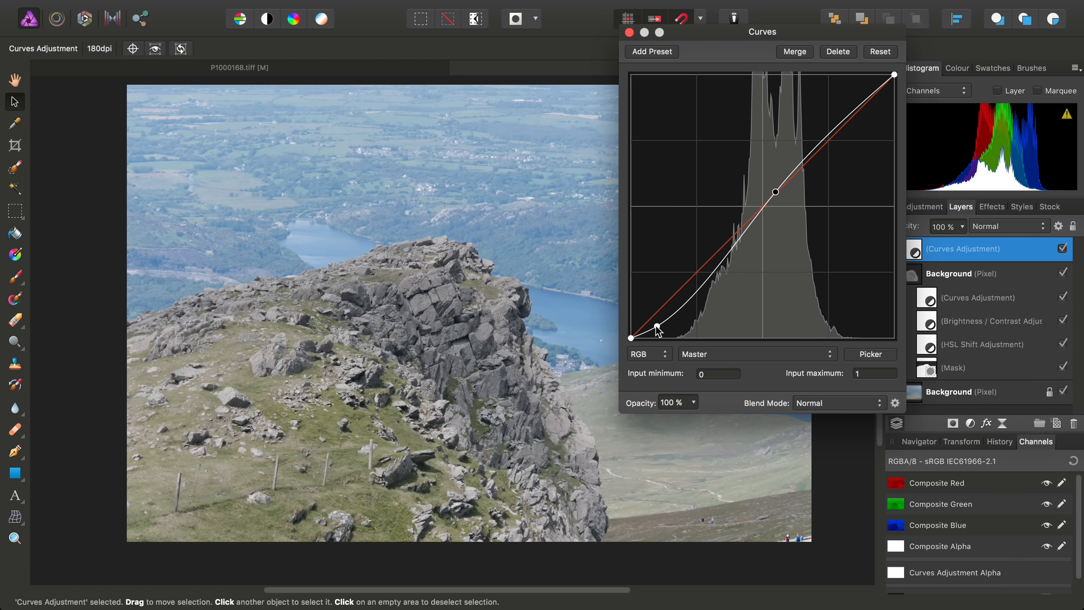
drag(657, 325, 662, 337)
drag(775, 192, 777, 187)
click(629, 32)
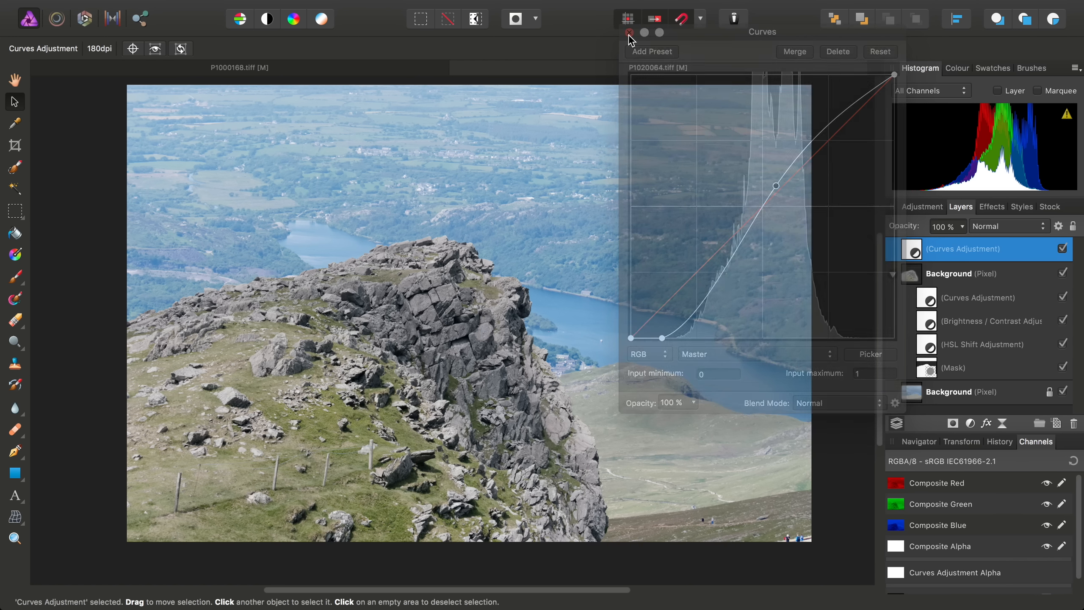
- Add an HSL adjustment at the top of the layer stack with Saturation Shift at 34% and close it
click(328, 9)
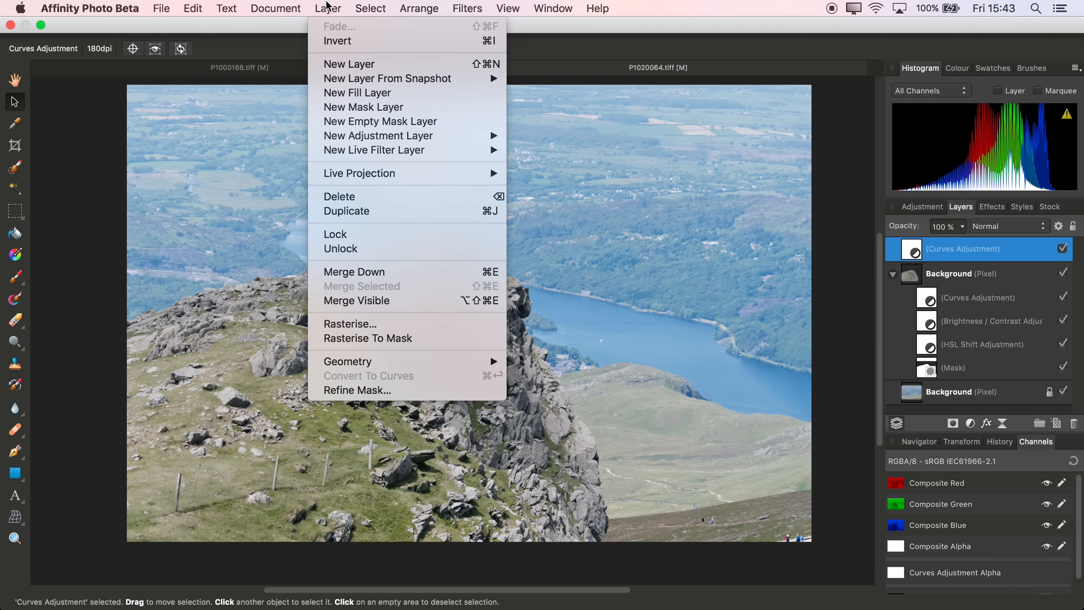
mouse_move(426, 136)
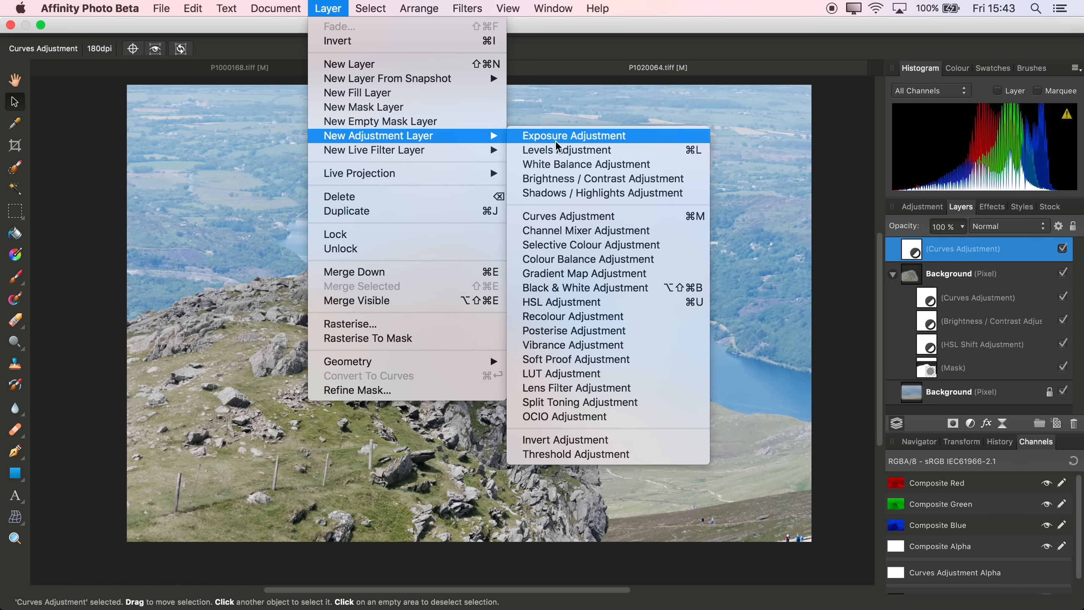
click(567, 304)
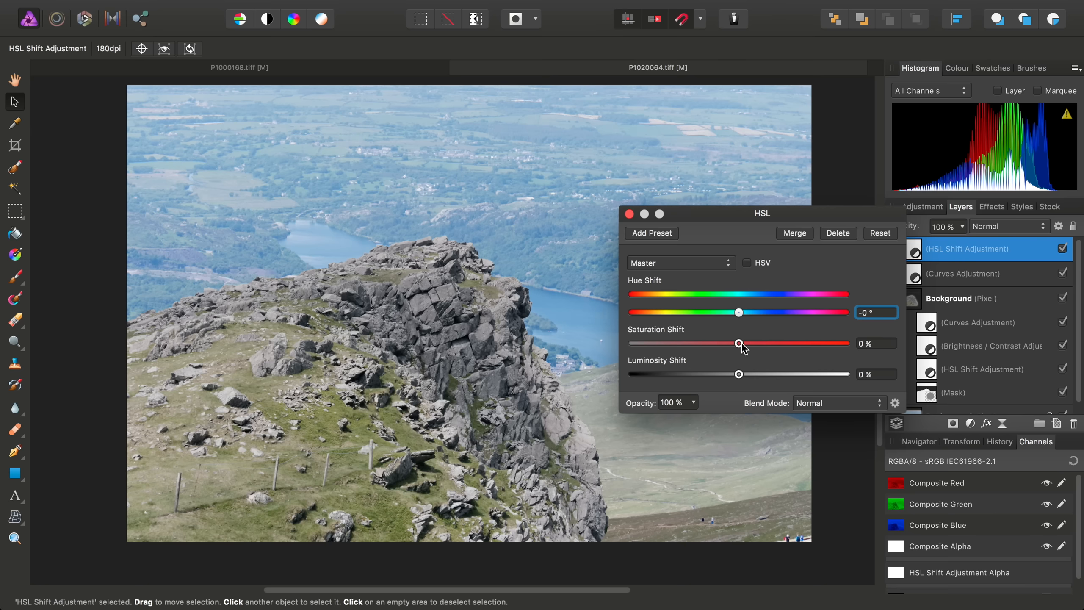
drag(765, 345, 775, 346)
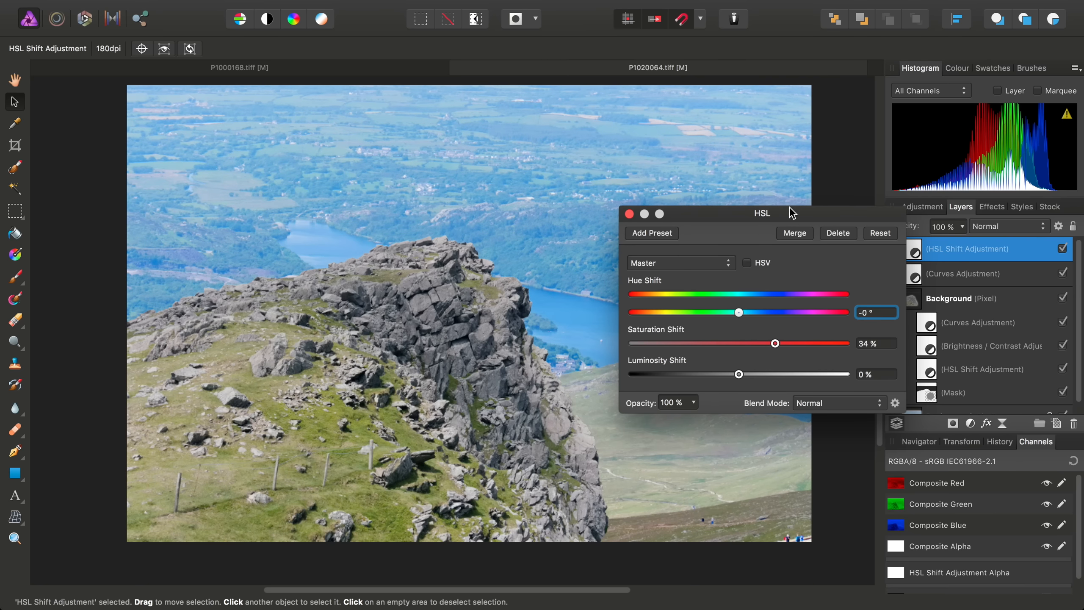
click(629, 214)
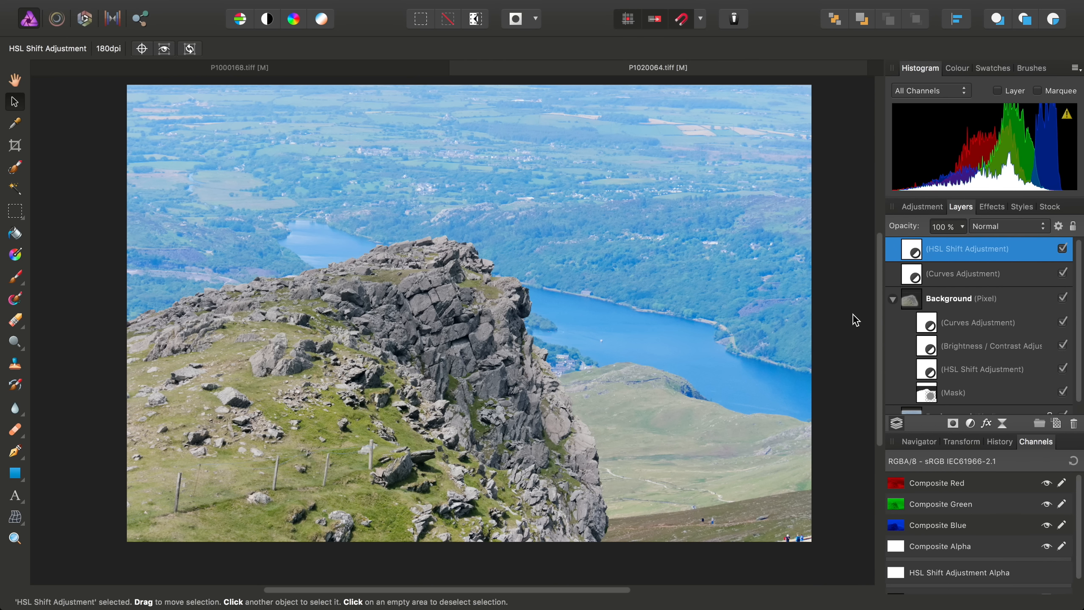
- Reopen the Curves adjustment above the hill layer, shift its midtone point slightly towards the highlights, and close it
double_click(914, 275)
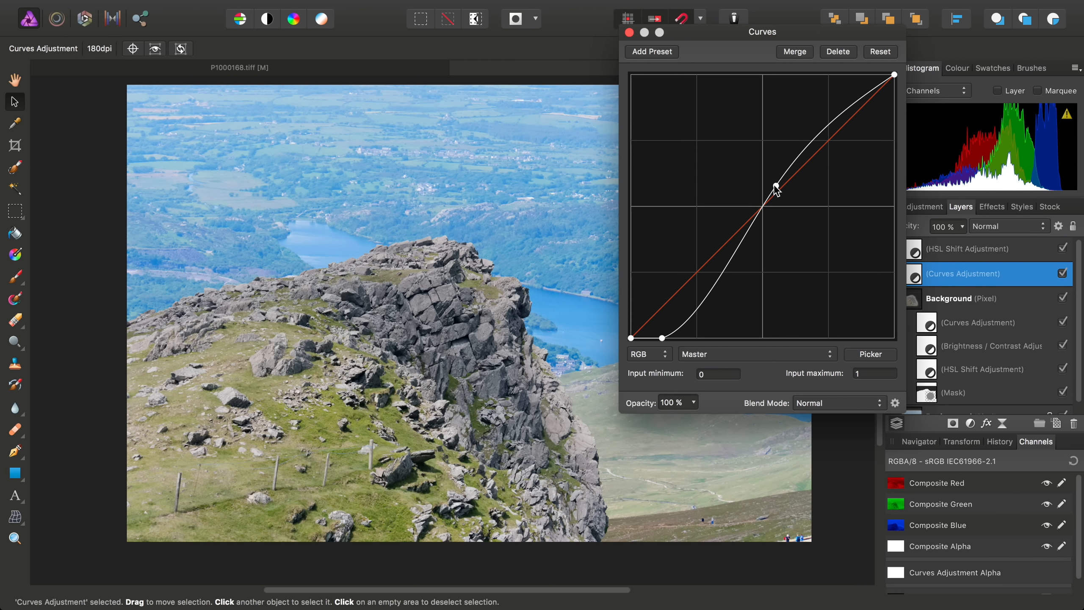
drag(777, 191, 786, 185)
click(629, 33)
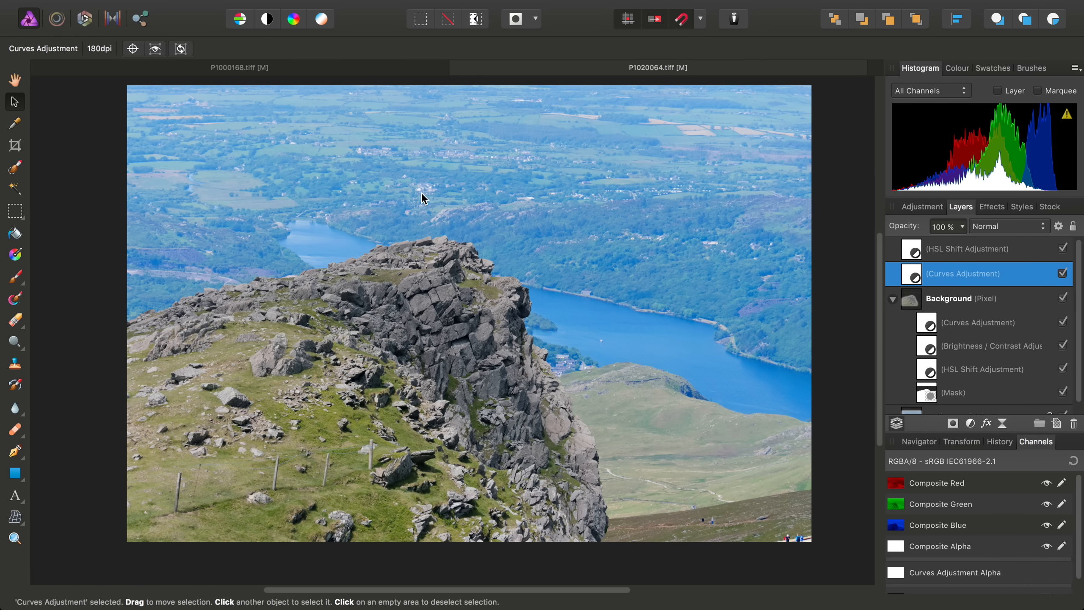
- Hide and re-show the Curves, Brightness / Contrast and HSL adjustments nested in the hill layer to compare the blend
scroll(1080, 304, down, 1)
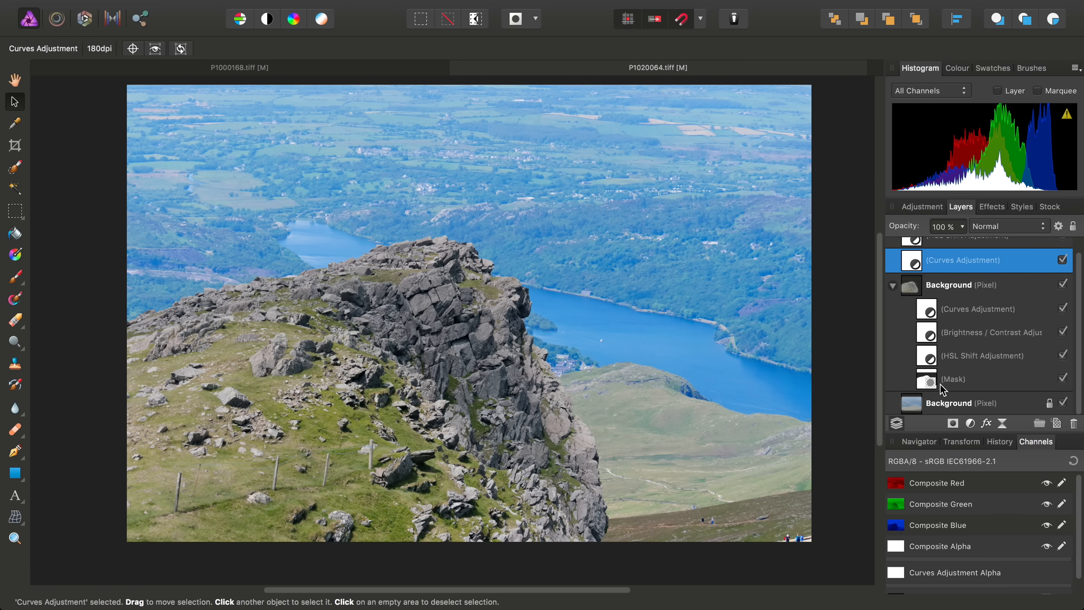
click(1062, 308)
click(1062, 332)
click(1062, 356)
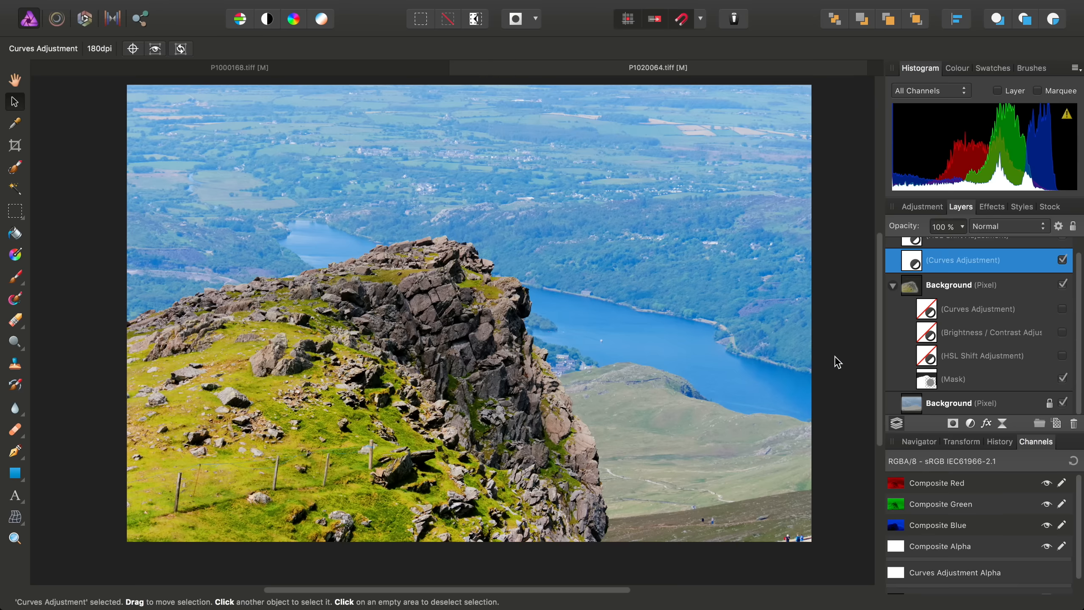
click(1062, 356)
click(1062, 332)
click(1062, 308)
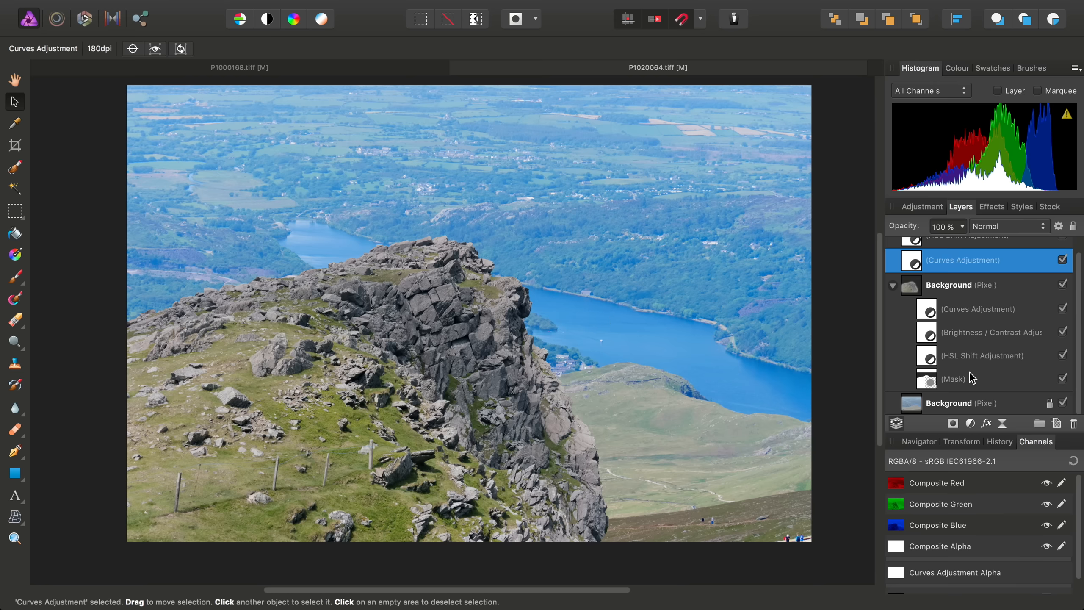
scroll(1065, 299, up, 1)
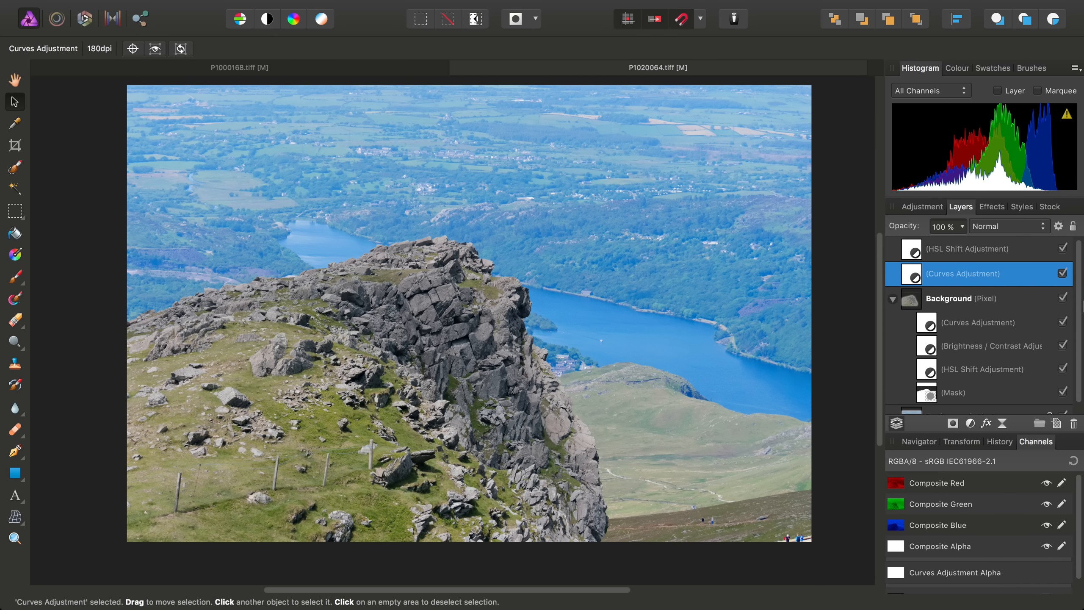
- Examine the masked edge of the rocky hill up close against the lake and trees for rough cut-out areas
scroll(499, 323, up, 2)
scroll(499, 323, up, 5)
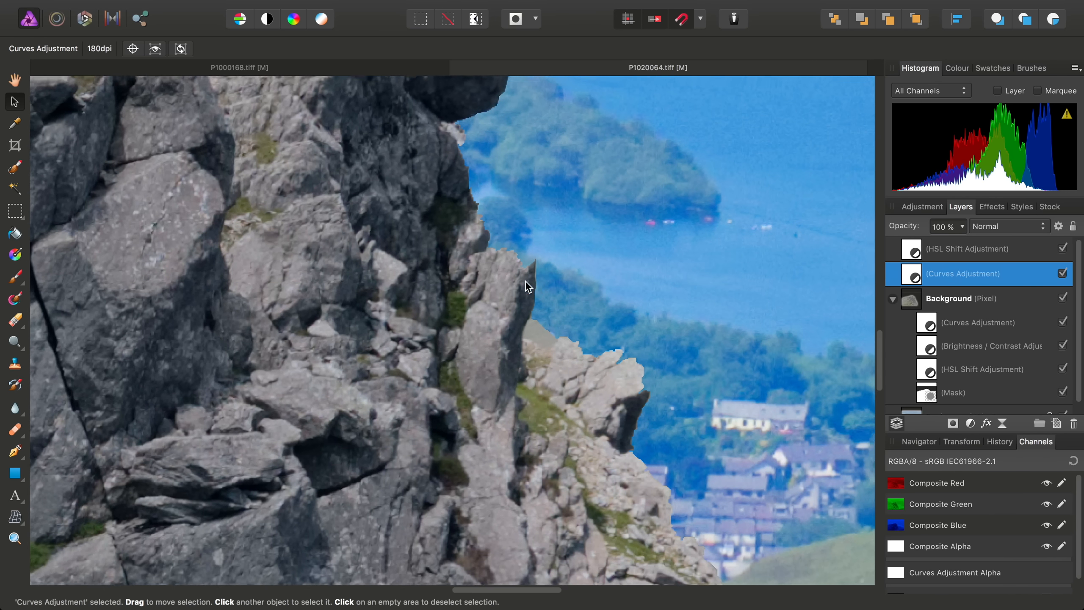
scroll(525, 280, right, 3)
scroll(525, 281, down, 3)
scroll(452, 251, up, 3)
scroll(469, 268, up, 7)
scroll(482, 477, down, 3)
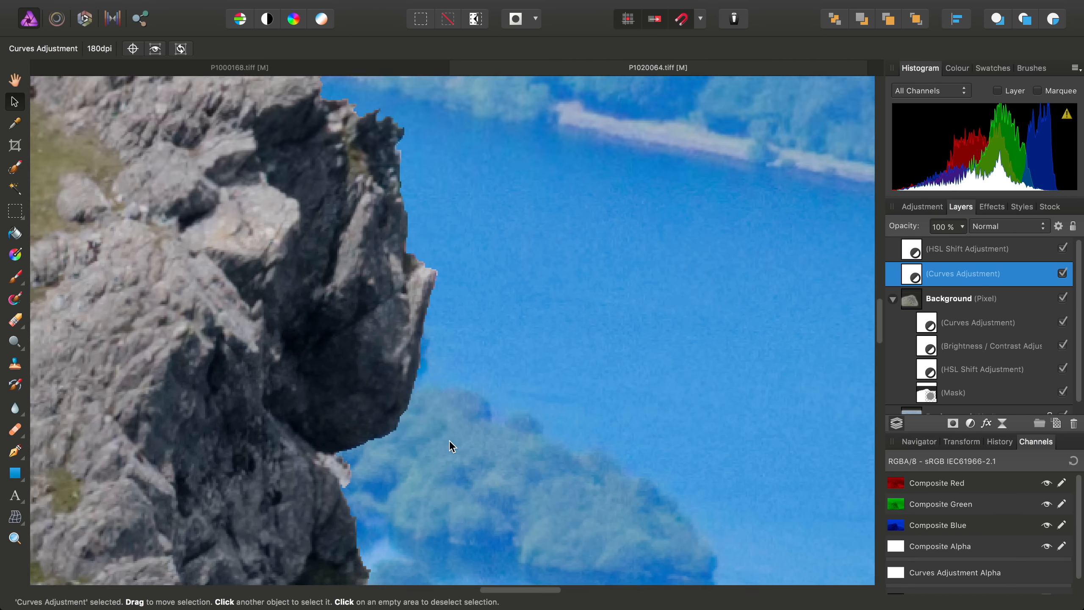
scroll(450, 443, up, 4)
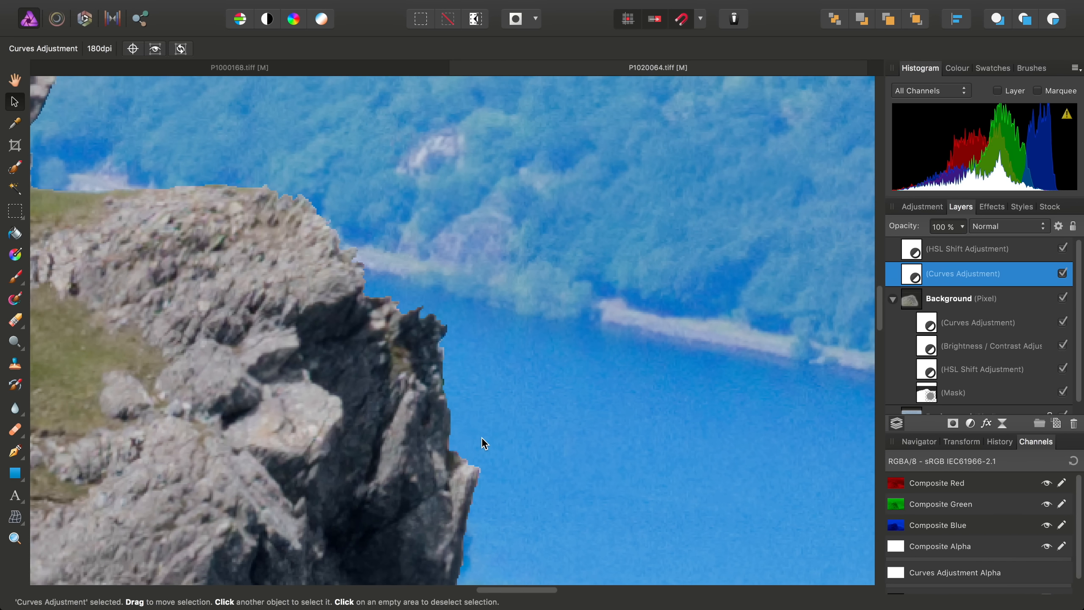
drag(362, 333, 568, 393)
drag(416, 368, 605, 490)
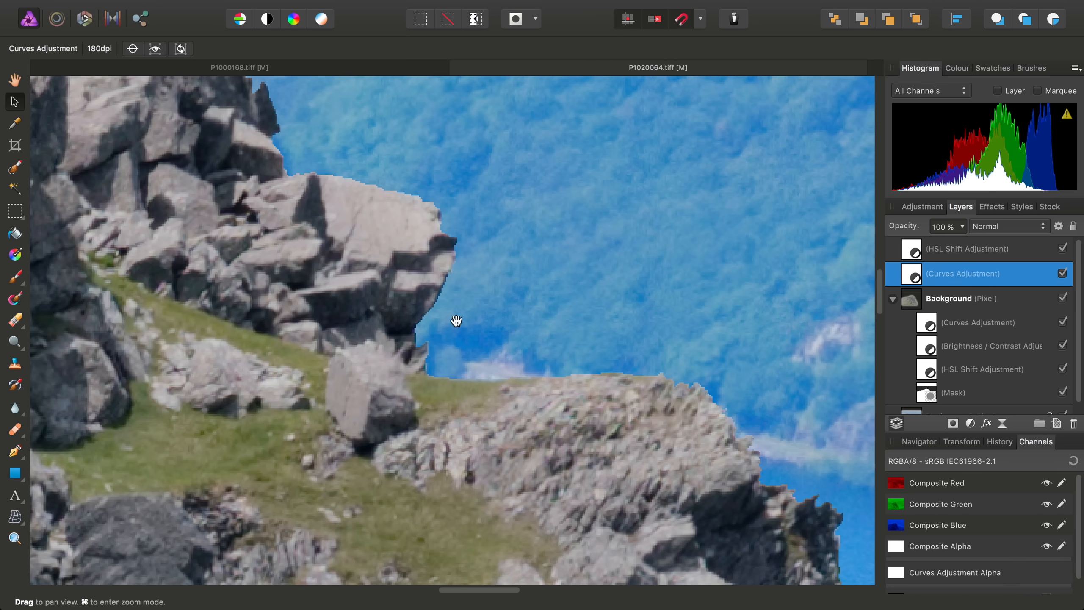
drag(454, 322, 597, 521)
drag(393, 363, 628, 440)
drag(414, 435, 700, 393)
drag(367, 512, 566, 384)
drag(375, 352, 491, 446)
drag(384, 451, 618, 378)
drag(334, 487, 644, 371)
drag(485, 403, 183, 420)
drag(640, 342, 256, 393)
drag(589, 320, 302, 517)
drag(700, 372, 162, 416)
drag(640, 534, 265, 352)
drag(593, 578, 356, 337)
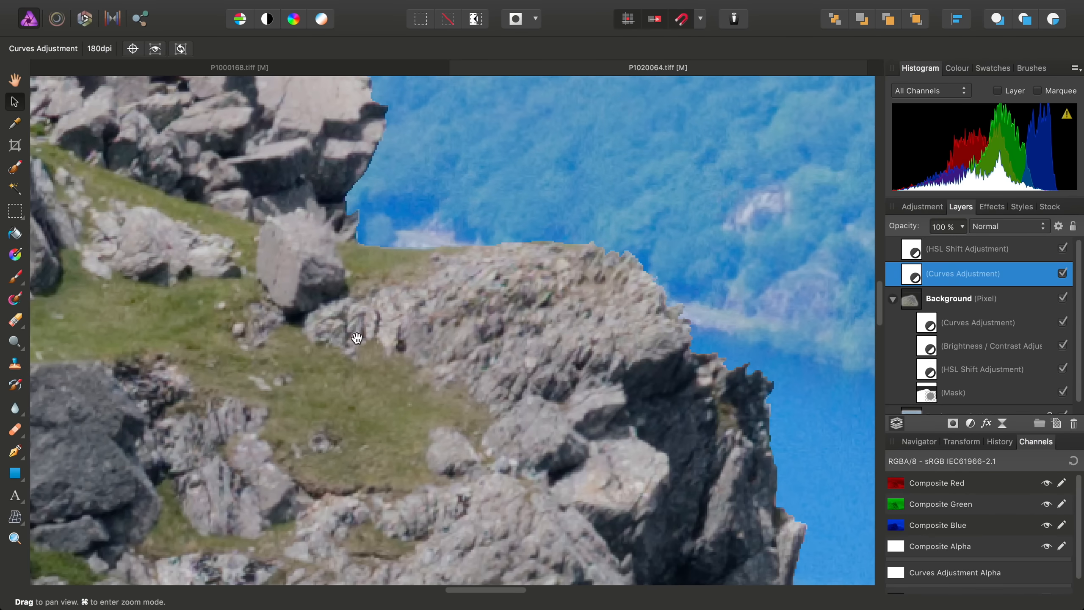
drag(577, 359, 144, 197)
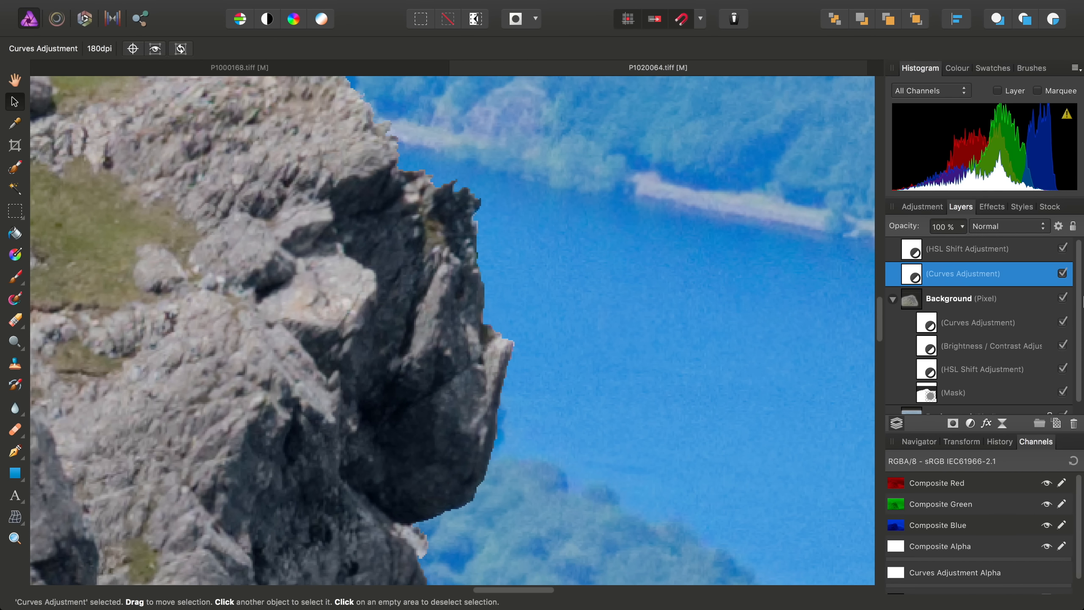
- Refine the hill layer's mask with matte edges and a 10% border width, output to Mask, and apply it
scroll(1038, 411, down, 2)
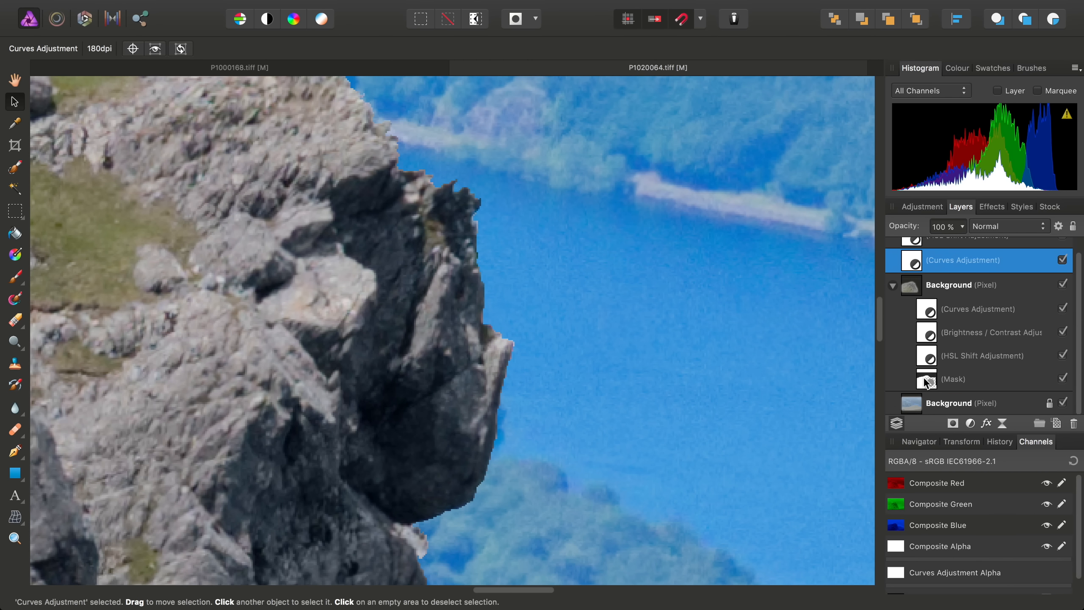
right_click(925, 379)
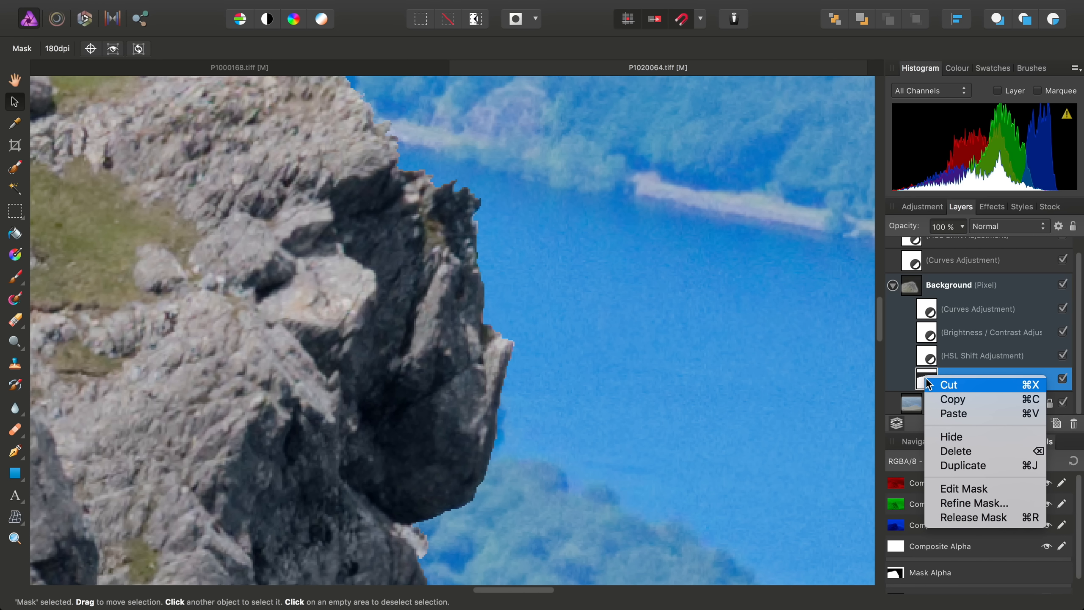
click(974, 503)
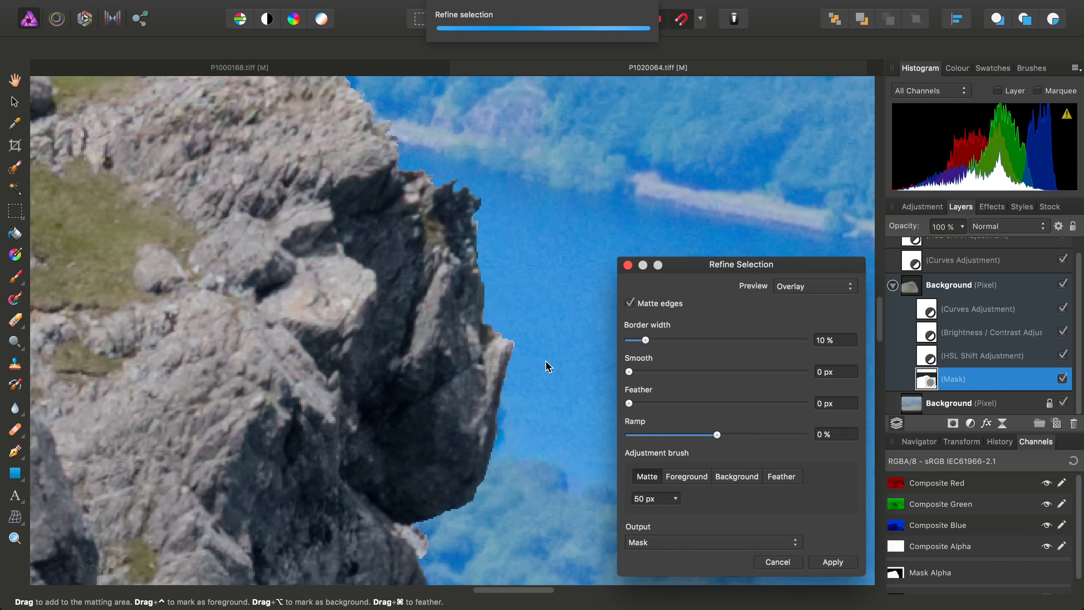
scroll(542, 359, down, 5)
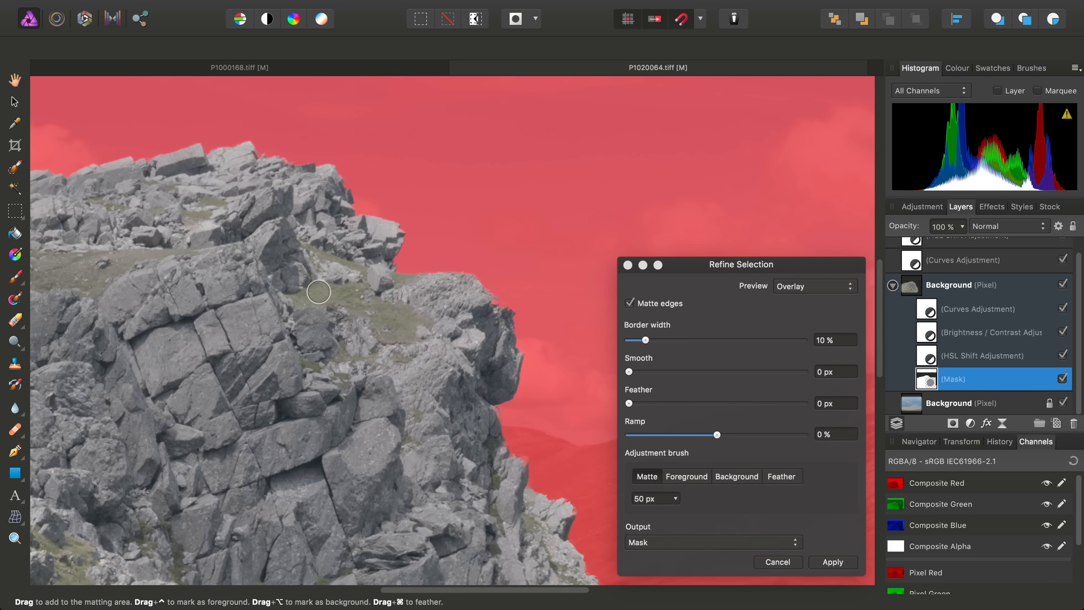
scroll(319, 292, left, 10)
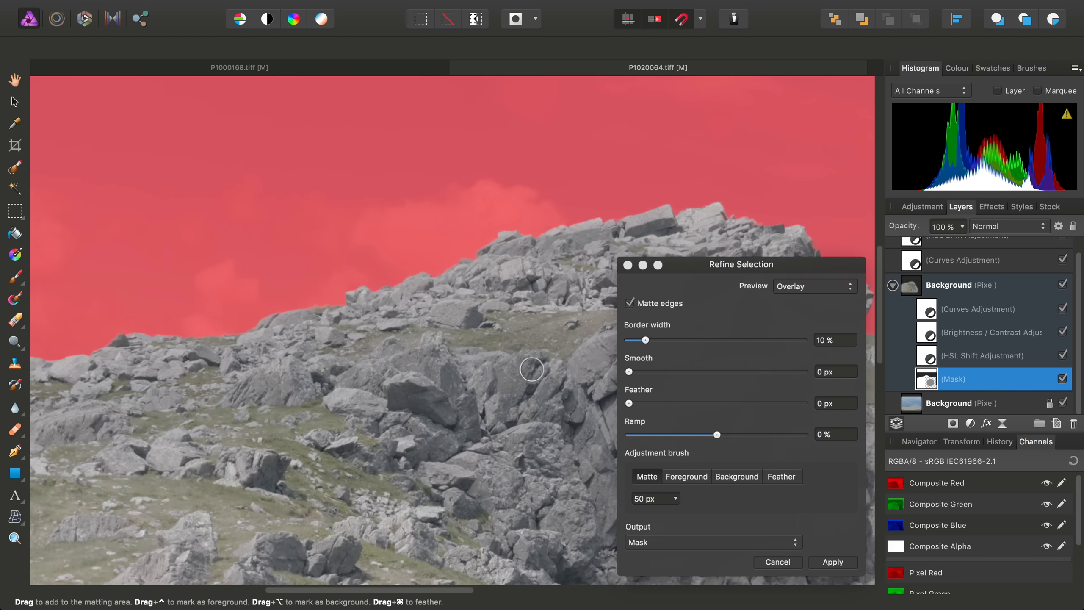
scroll(531, 368, left, 10)
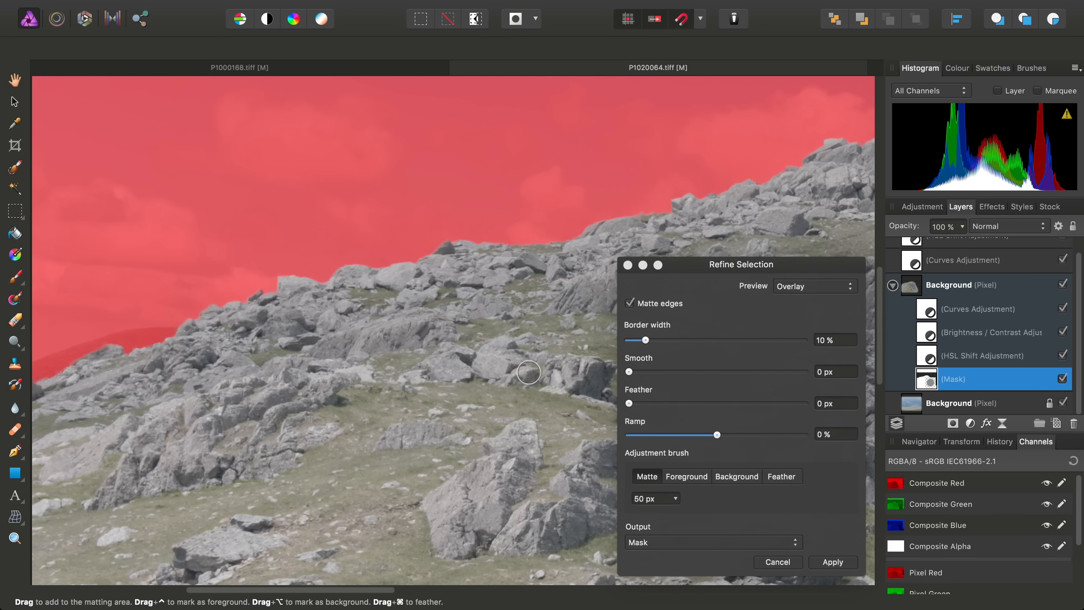
click(837, 565)
- Inspect the refined mask edge along the hill's ridge up close, ending at the overhanging rocks beside the lake
scroll(479, 266, up, 3)
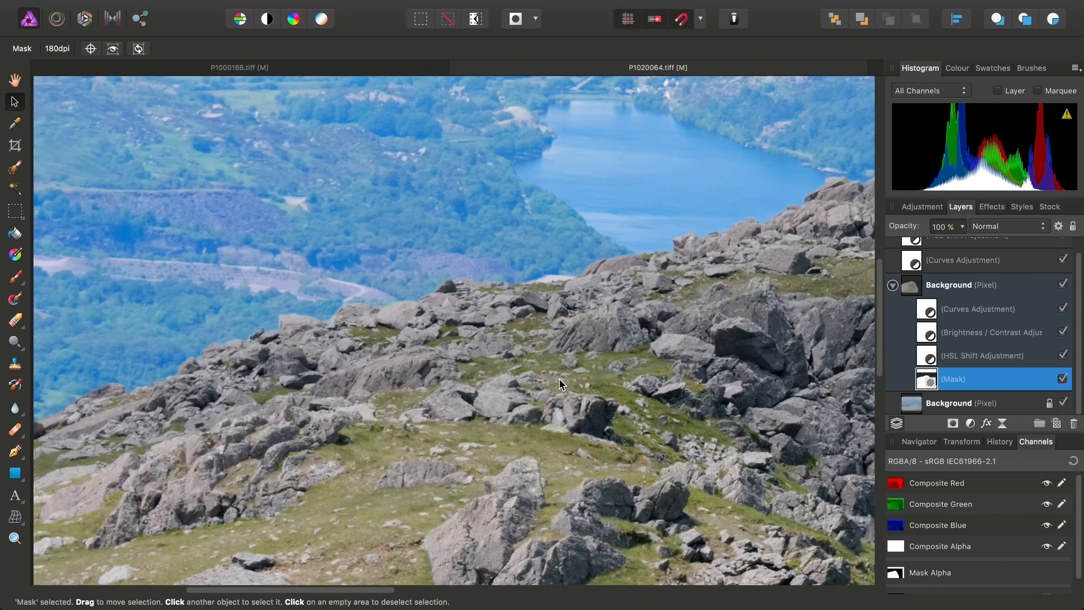
scroll(324, 373, up, 3)
scroll(326, 360, right, 10)
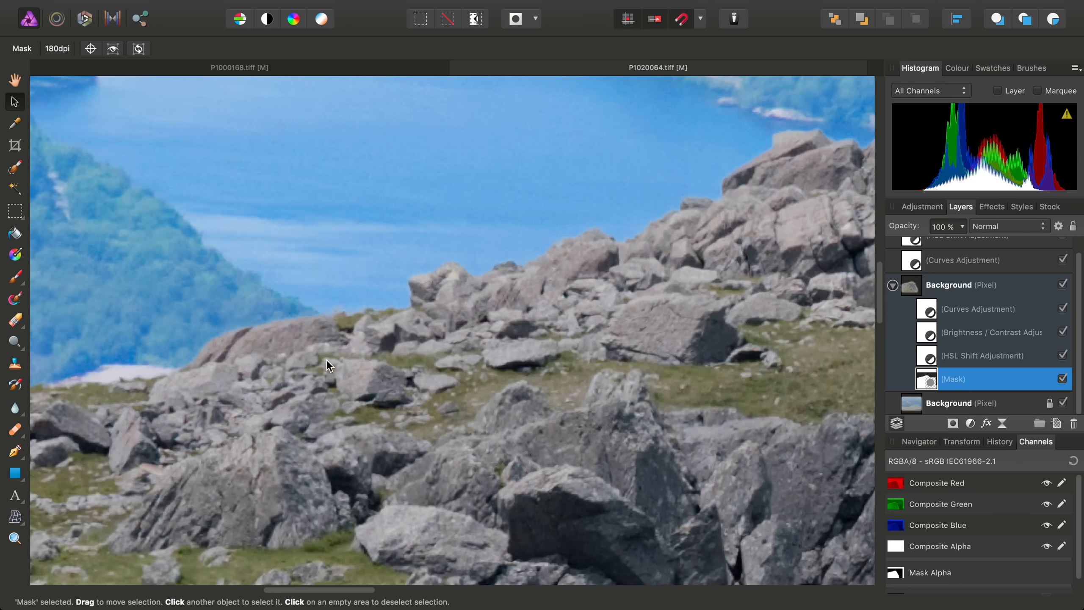
scroll(390, 354, right, 15)
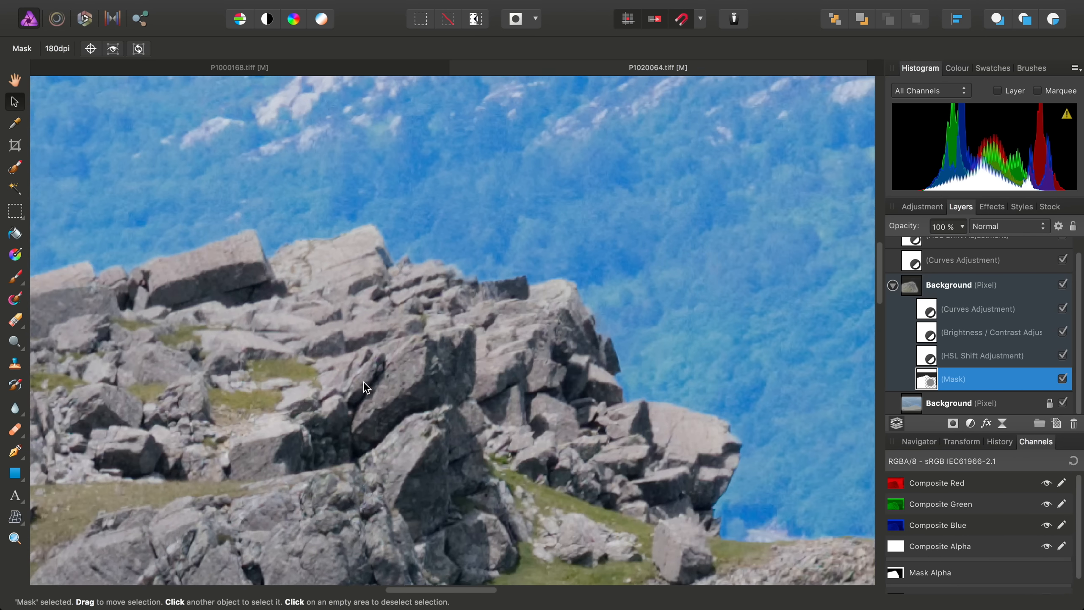
scroll(353, 341, down, 2)
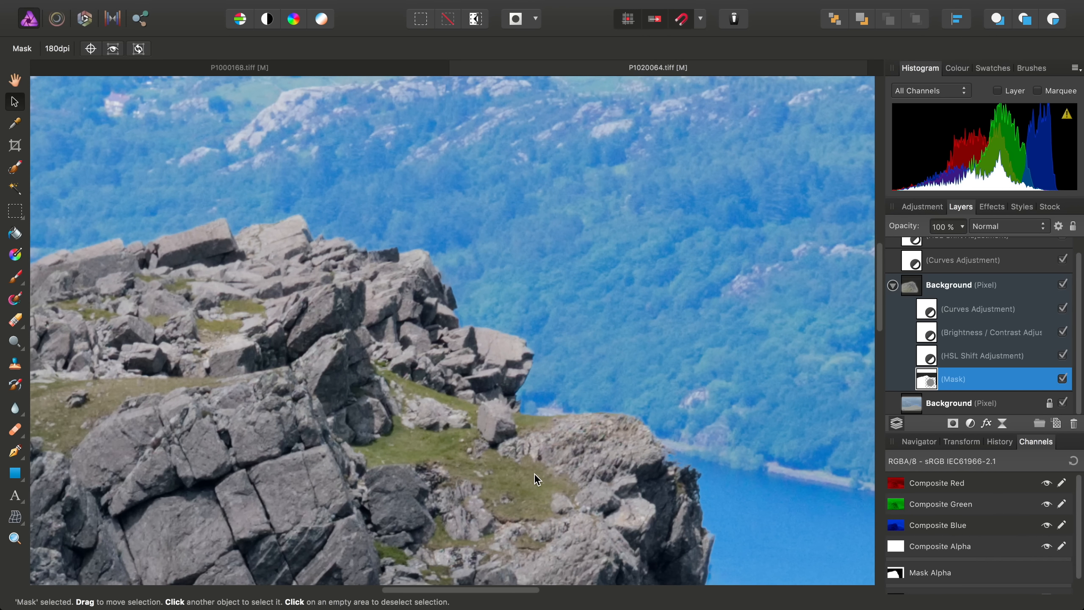
scroll(534, 472, up, 5)
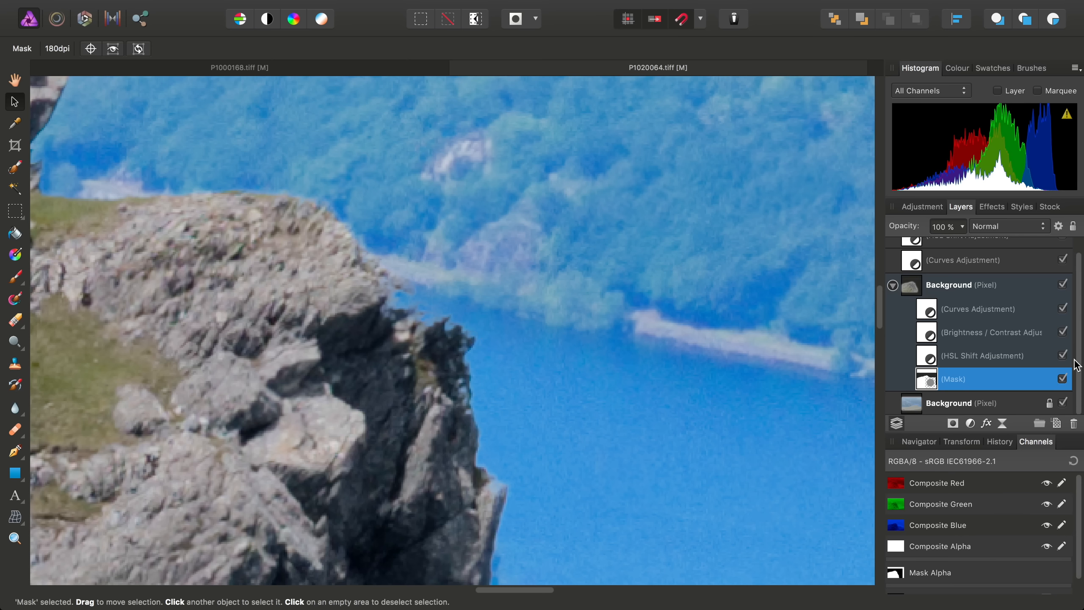
- Activate the Paint Brush Tool for the hill layer's mask with white as the painting colour
drag(15, 277, 84, 280)
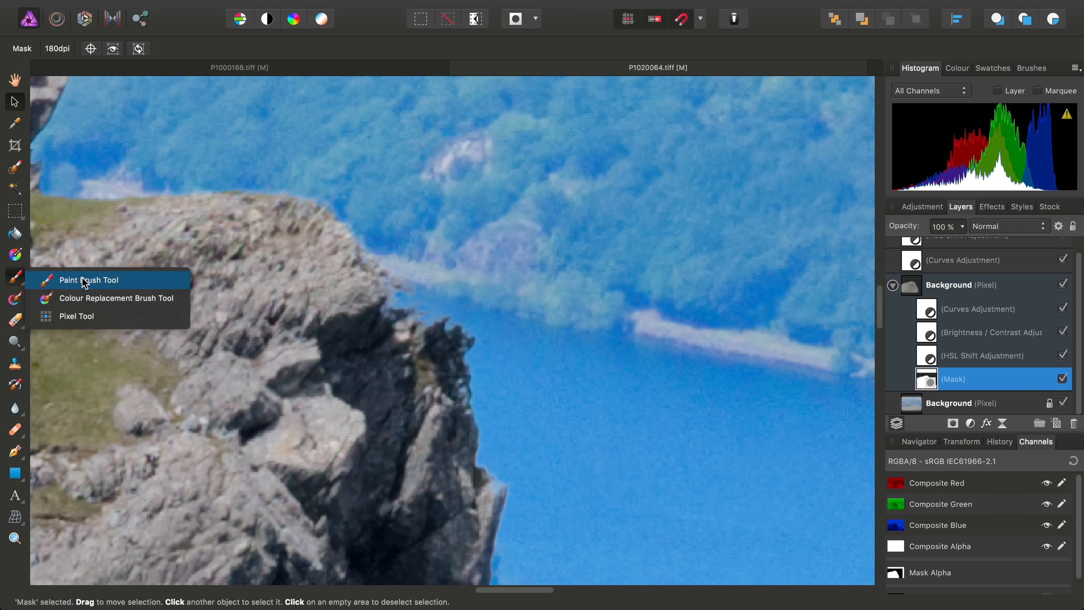
click(85, 279)
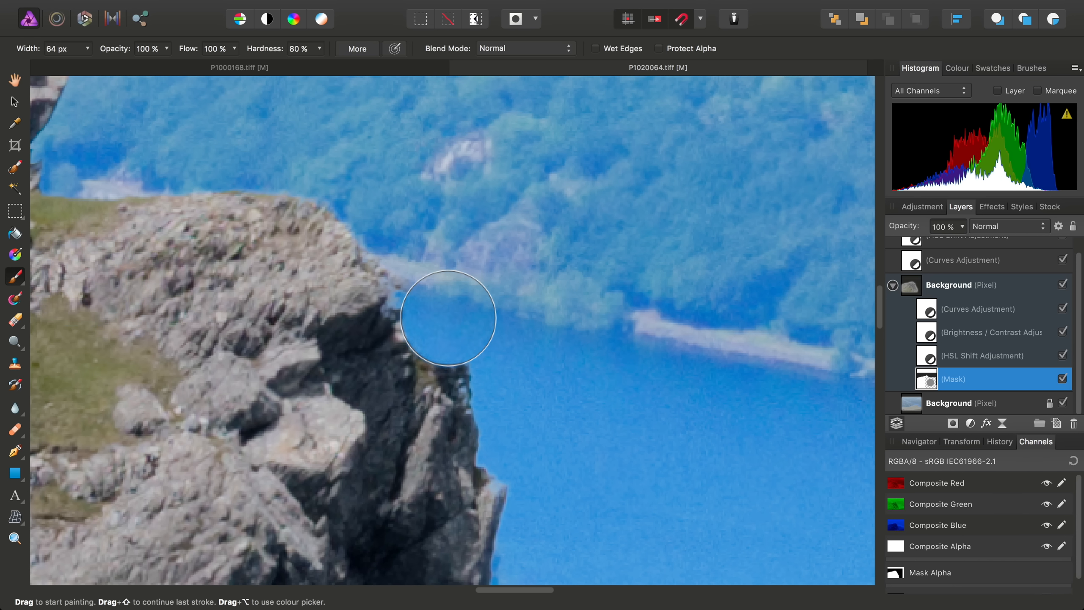
click(954, 70)
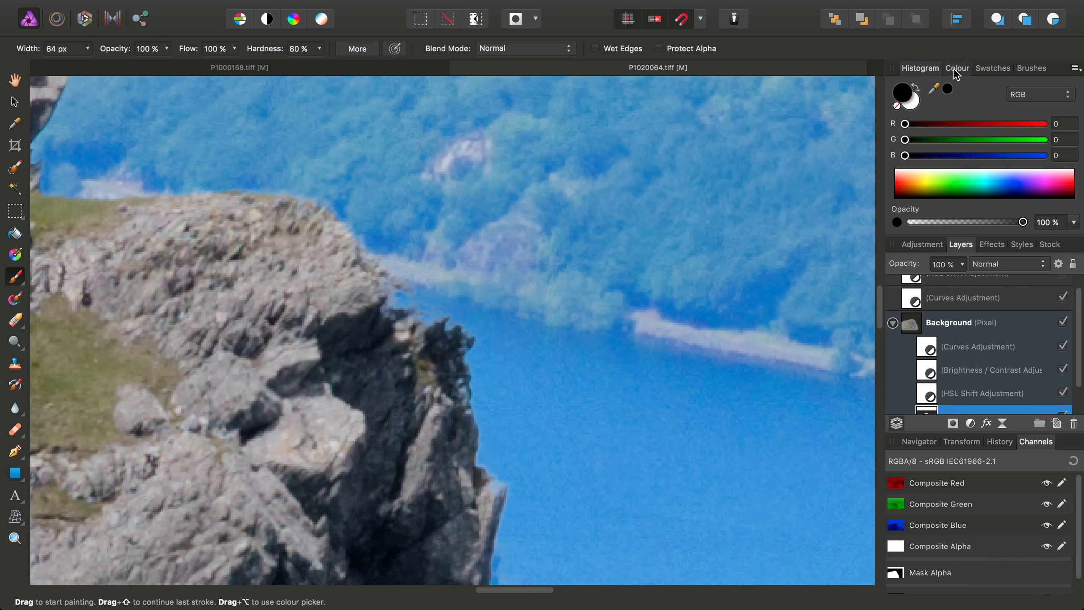
click(916, 105)
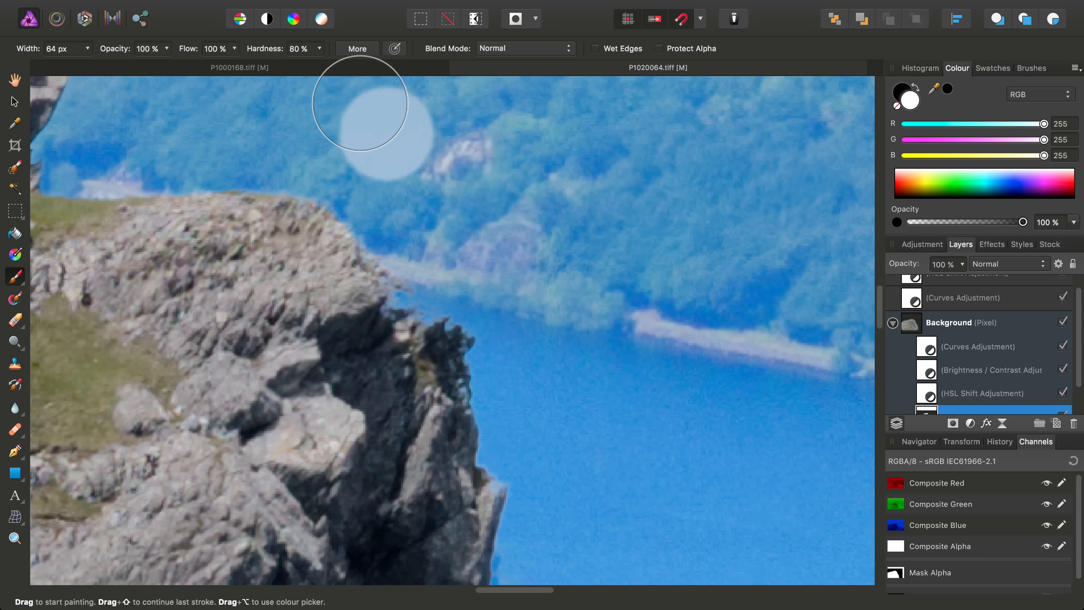
- Try a 0% hardness brush stroke to restore the missing rock edge beside the lake, and undo the stroke
drag(319, 49, 214, 77)
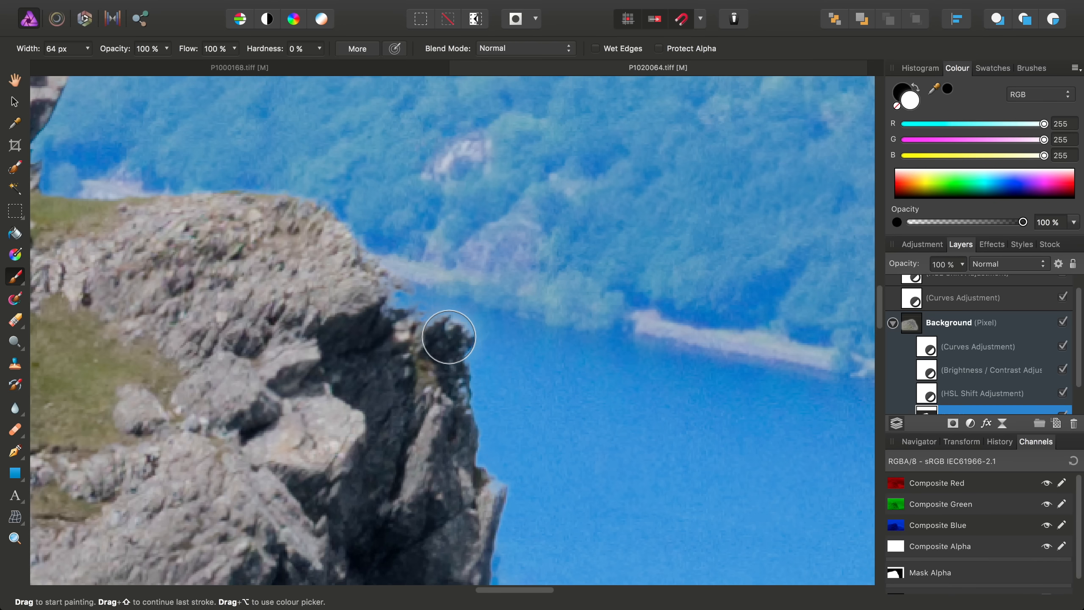
mouse_move(399, 305)
mouse_down()
mouse_move(459, 337)
mouse_move(400, 300)
mouse_move(437, 323)
mouse_up()
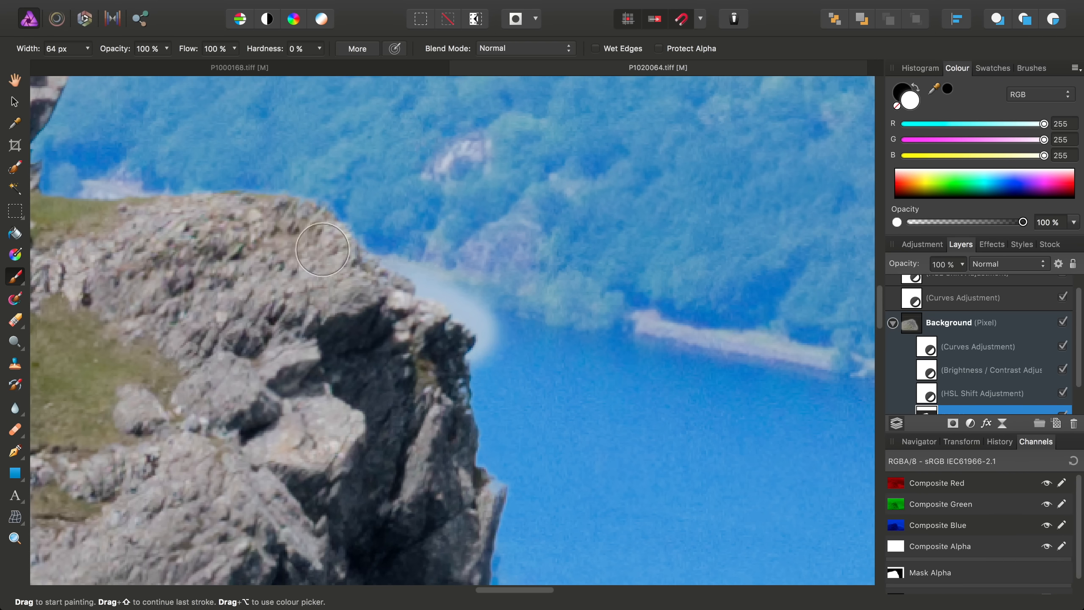
mouse_move(234, 4)
click(193, 9)
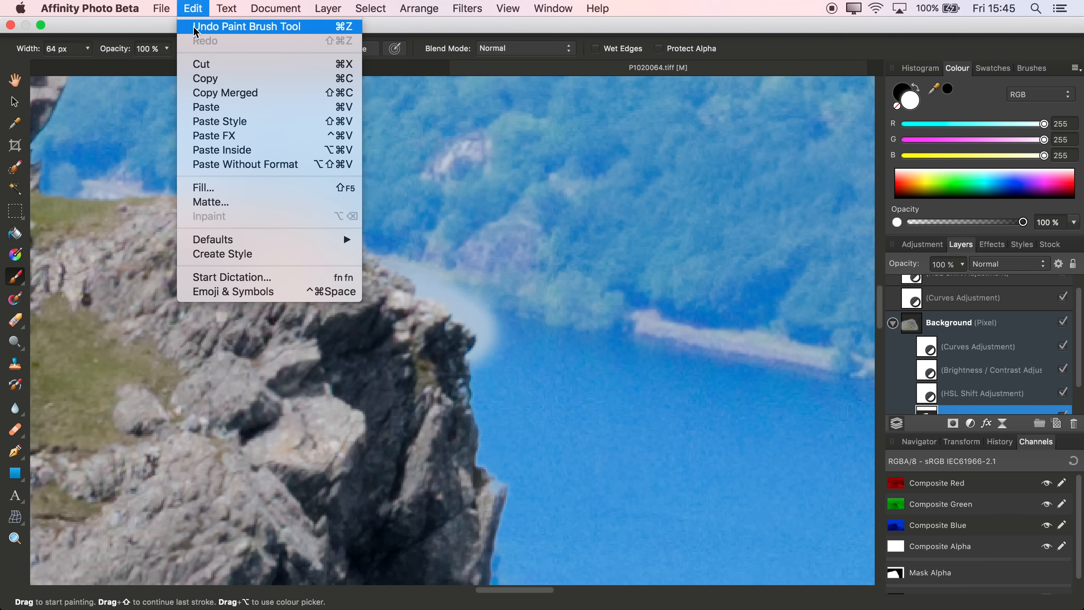
click(205, 30)
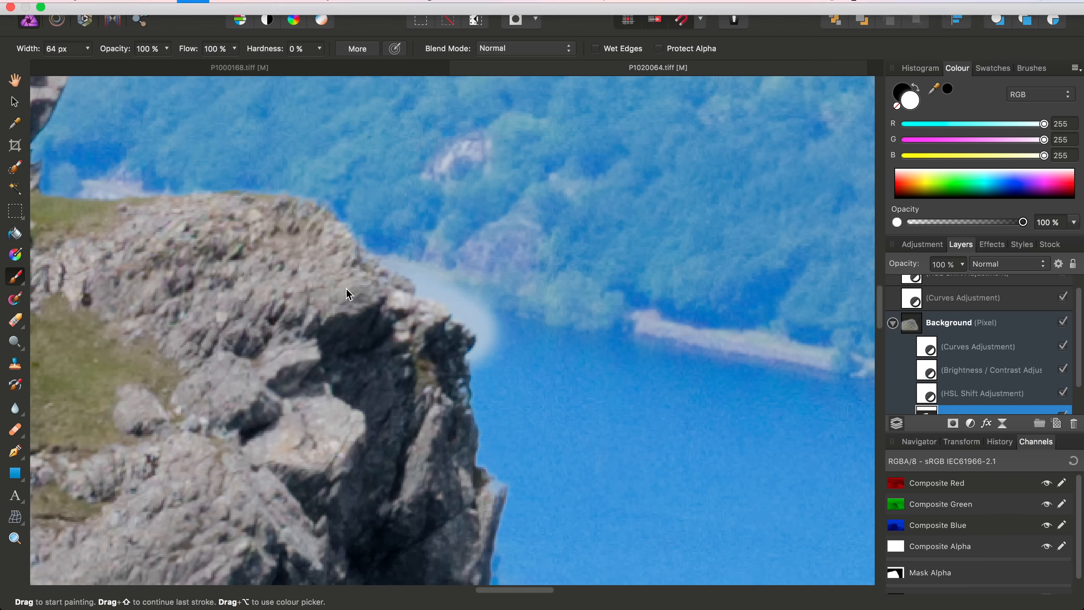
- Choose the first 300 px brush from the Texture brush category for painting on the mask
click(1036, 68)
click(943, 83)
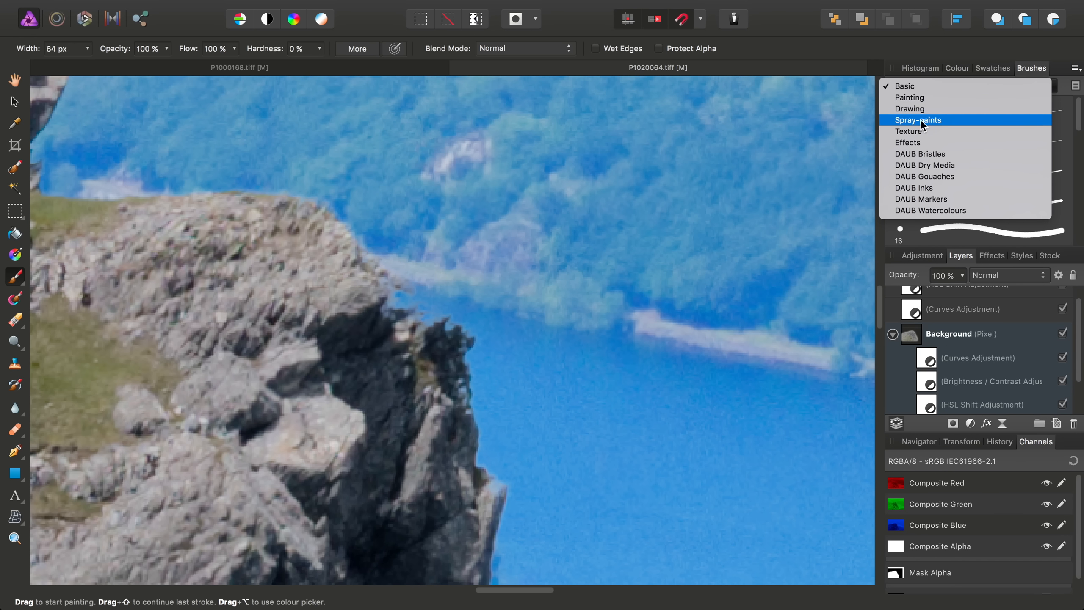
click(918, 133)
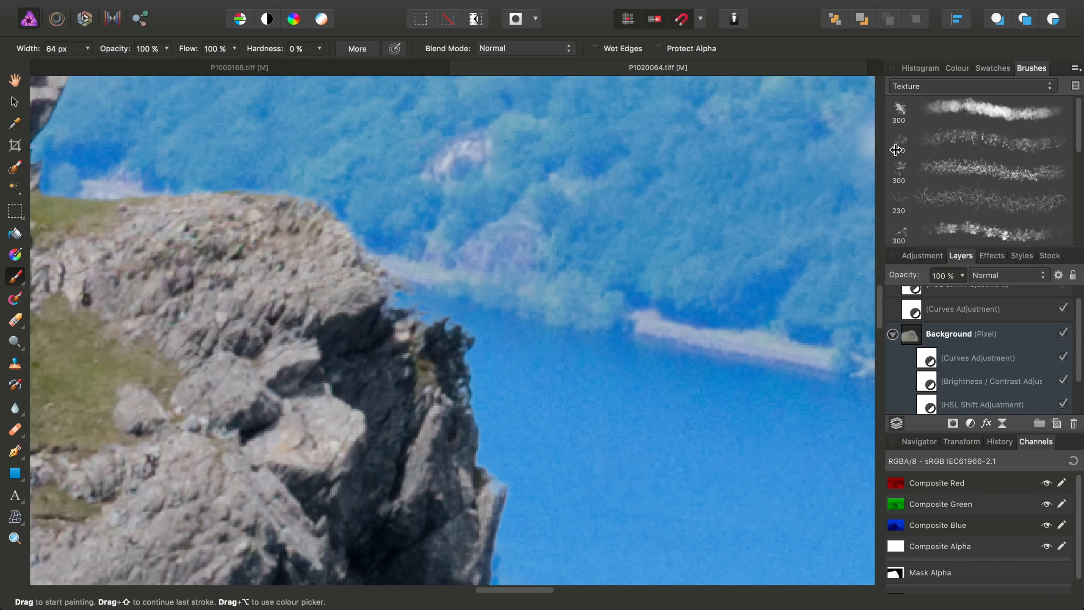
click(901, 111)
click(491, 265)
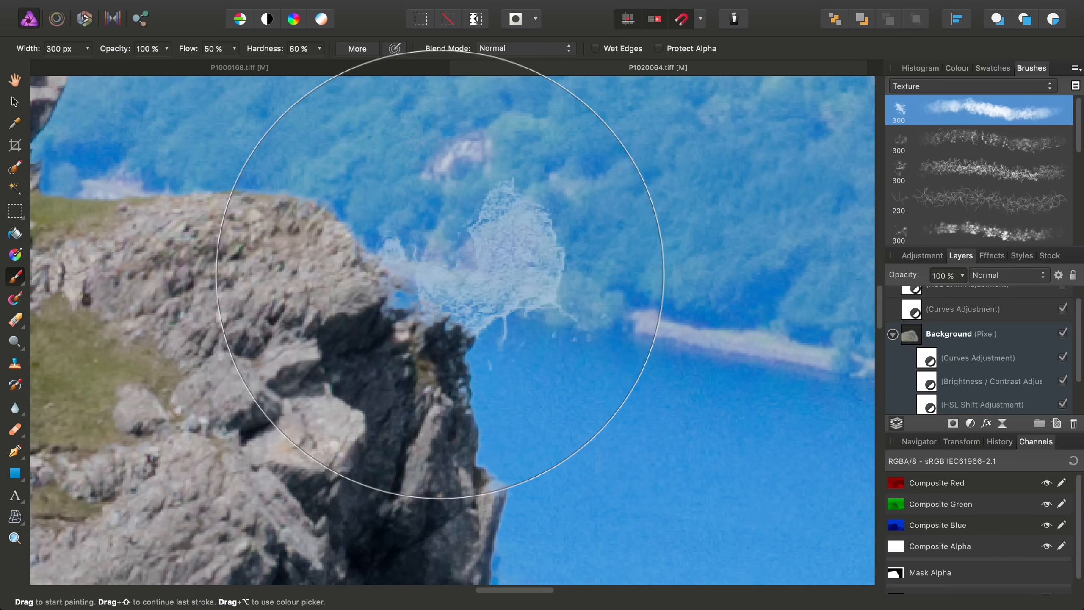
- Reduce the brush to 42.7 px, paint the missing rock edge back in white on the mask, and remove the halo beside it with black
key(bracketleft)
key(bracketleft)
key(bracketleft)
key(bracketleft)
key(bracketleft)
key(bracketleft)
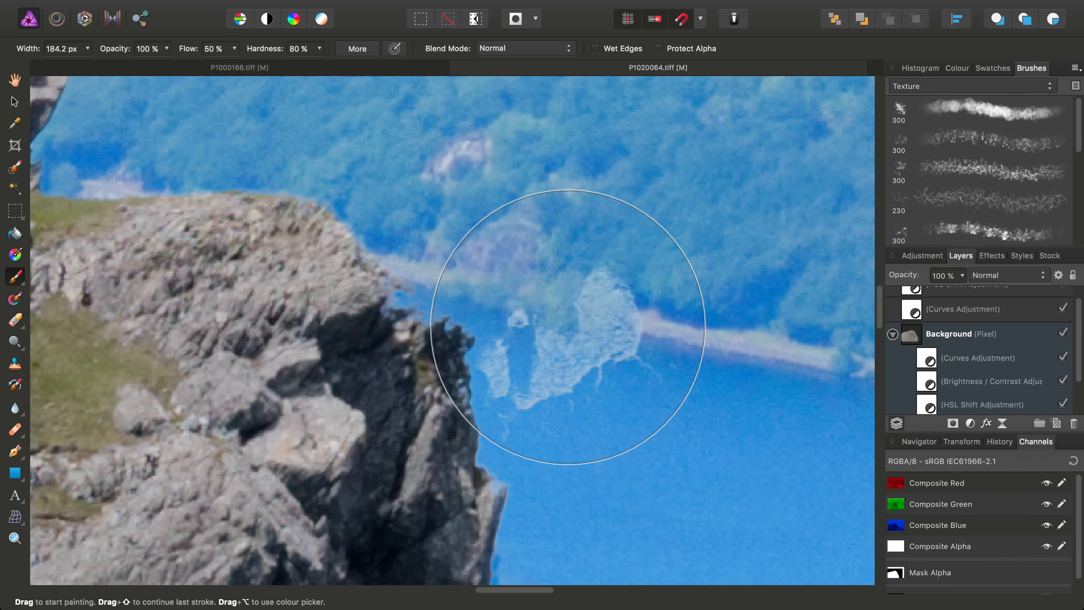
key(bracketleft)
key(bracketleft)
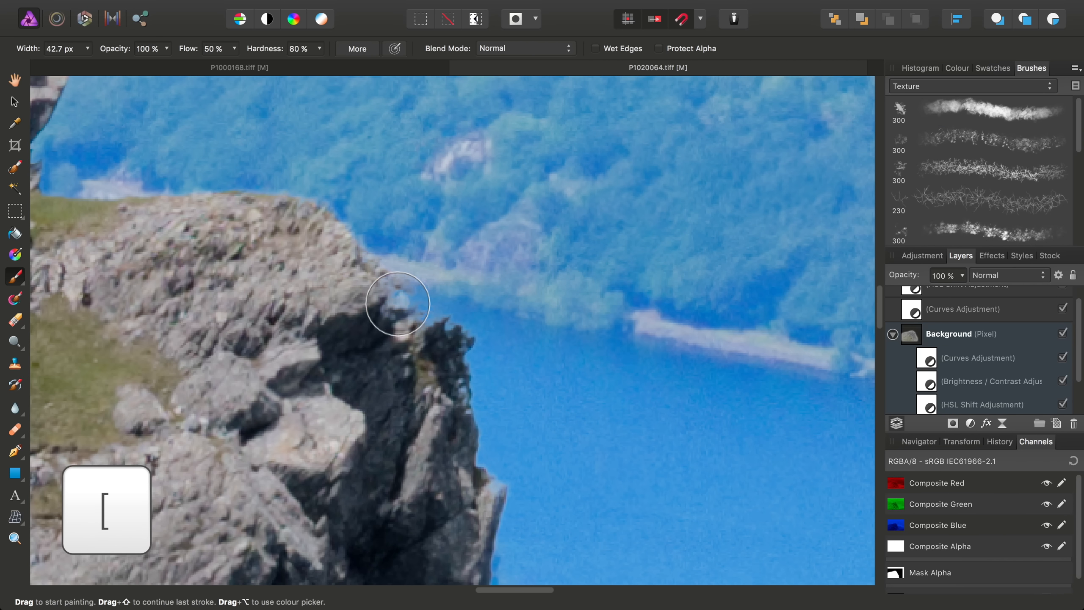
scroll(397, 302, up, 2)
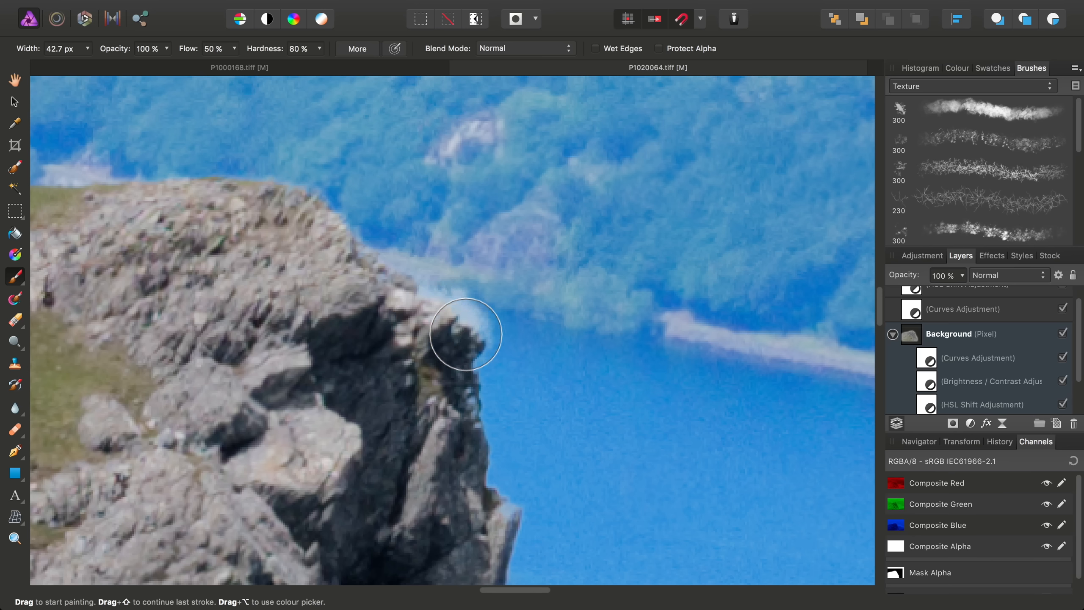
click(959, 68)
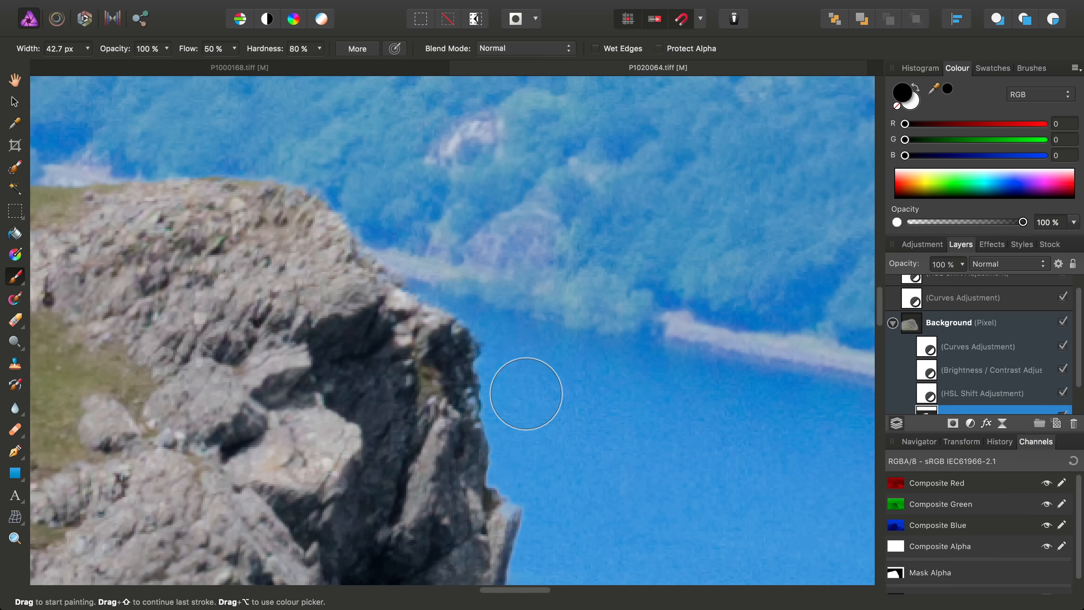
- Examine the repainted rock edge beside the lake up close, at 100% zoom, and in the whole composite
click(12, 80)
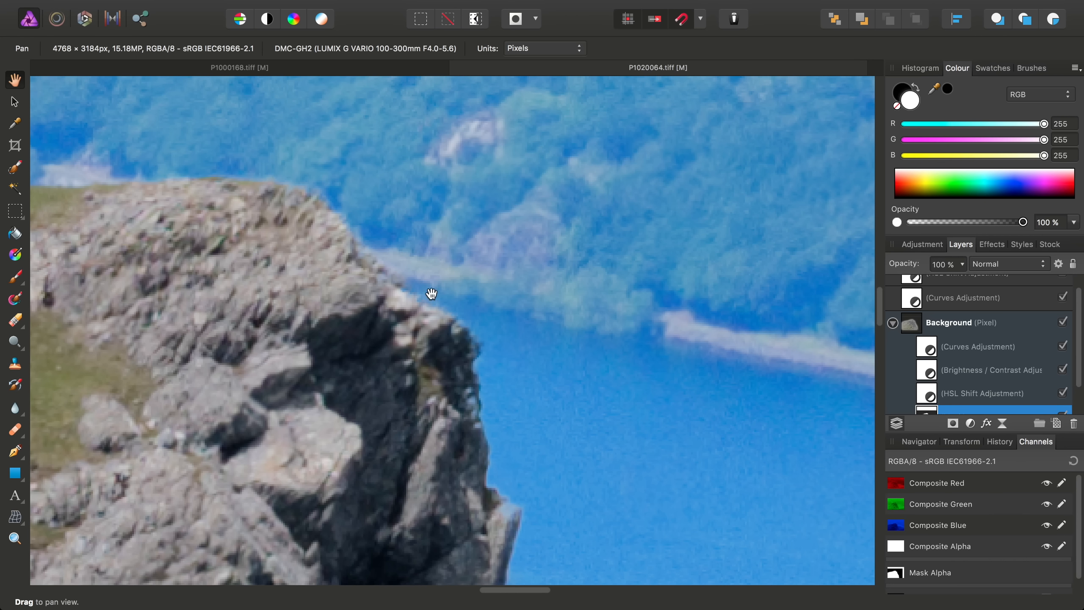
drag(344, 233, 354, 247)
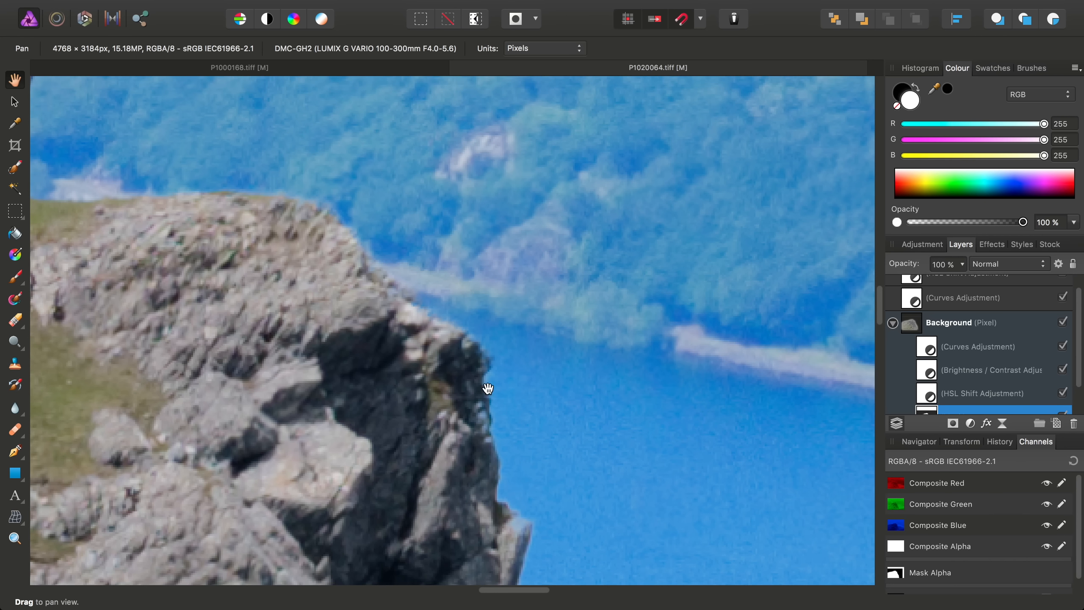
drag(509, 484, 506, 409)
drag(484, 329, 543, 383)
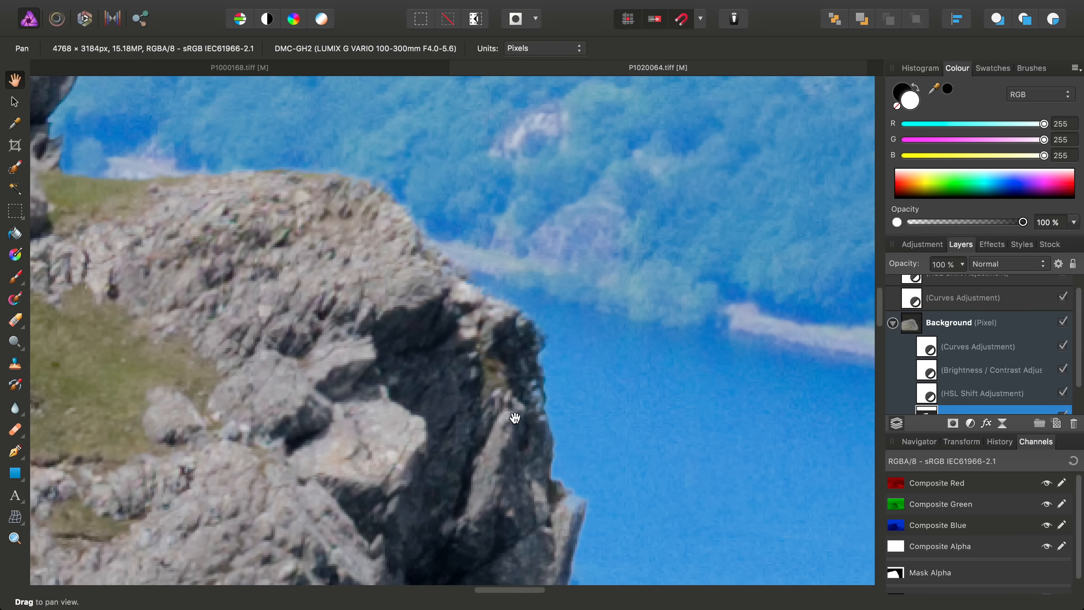
drag(514, 417, 597, 317)
key(super+1)
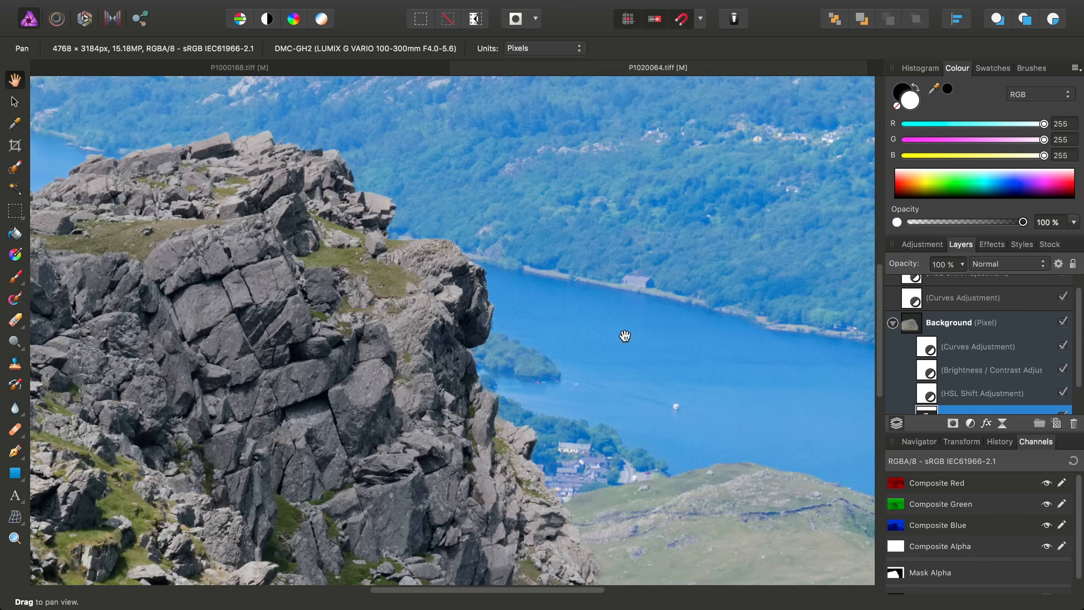
key(super+0)
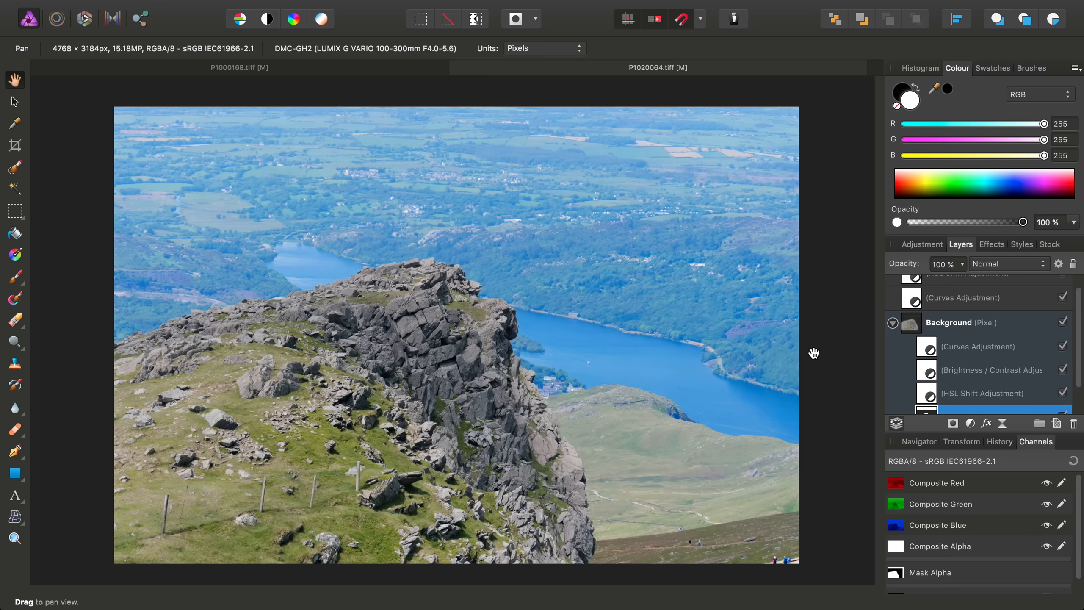